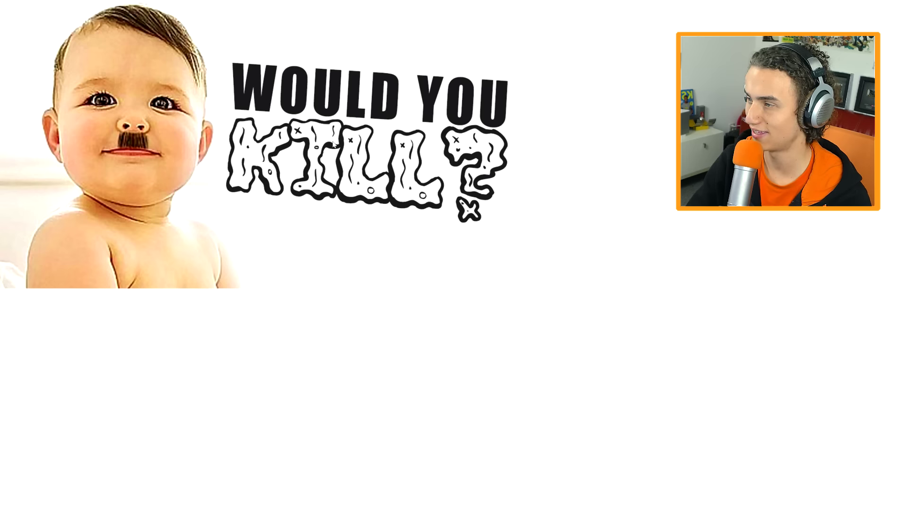
- Save the "WOULD YOU KILL?" thumbnail and the separate seated baby photo as image files
right_click(332, 144)
click(350, 156)
key(Return)
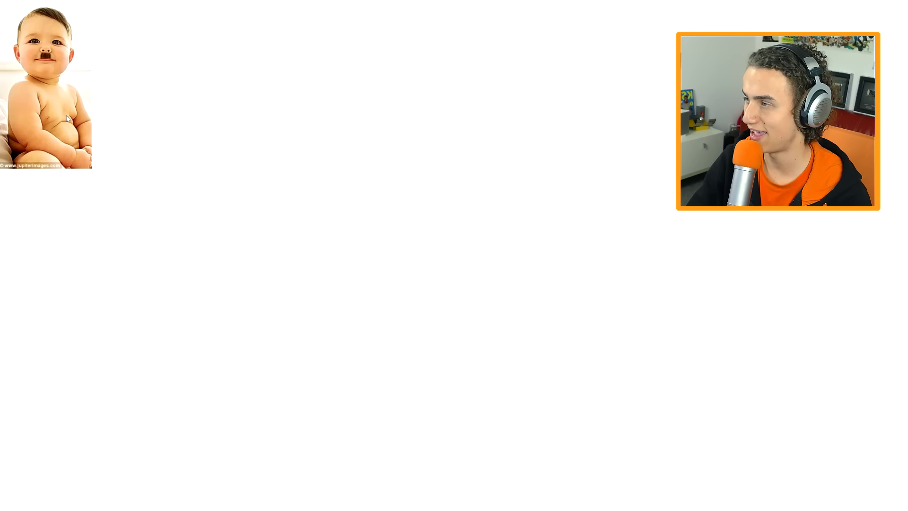
right_click(67, 118)
click(109, 120)
key(Return)
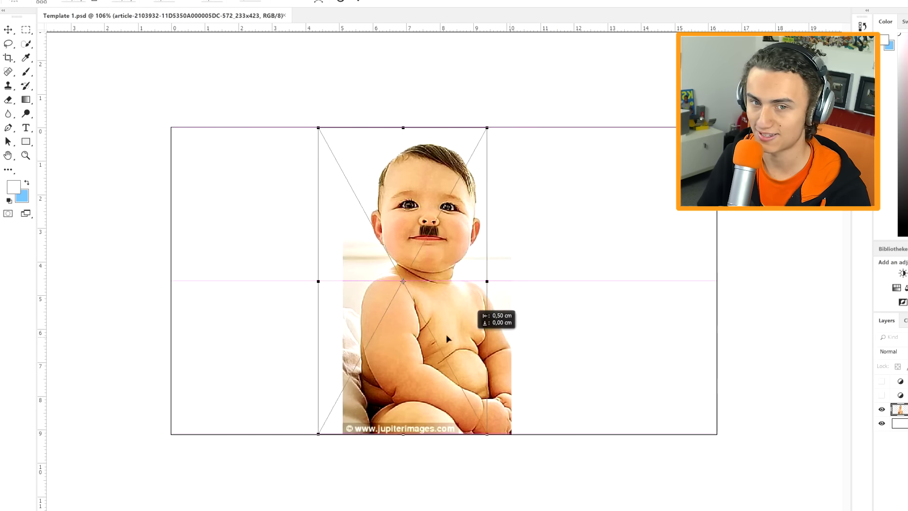
- Move the baby photo to the canvas's left side, enlarge it, and place the full-size reference thumbnail over it
drag(446, 334, 324, 335)
drag(339, 281, 480, 407)
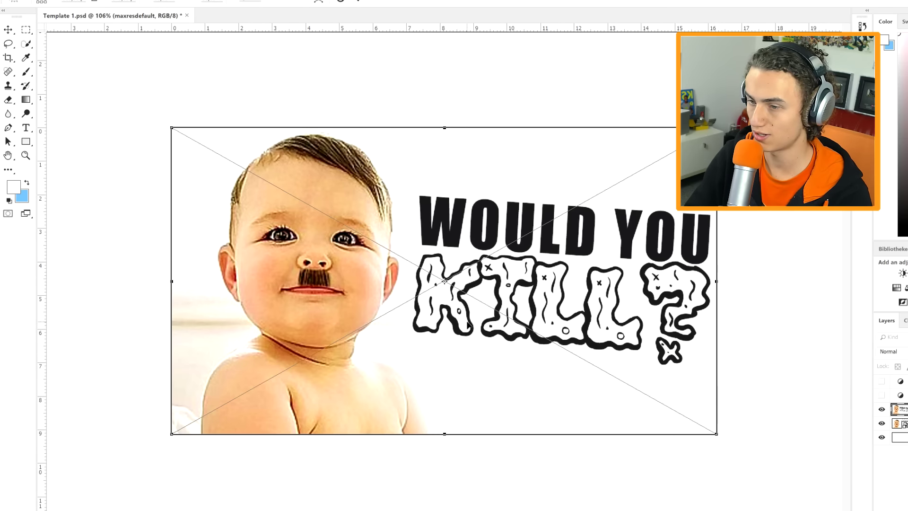
key(Return)
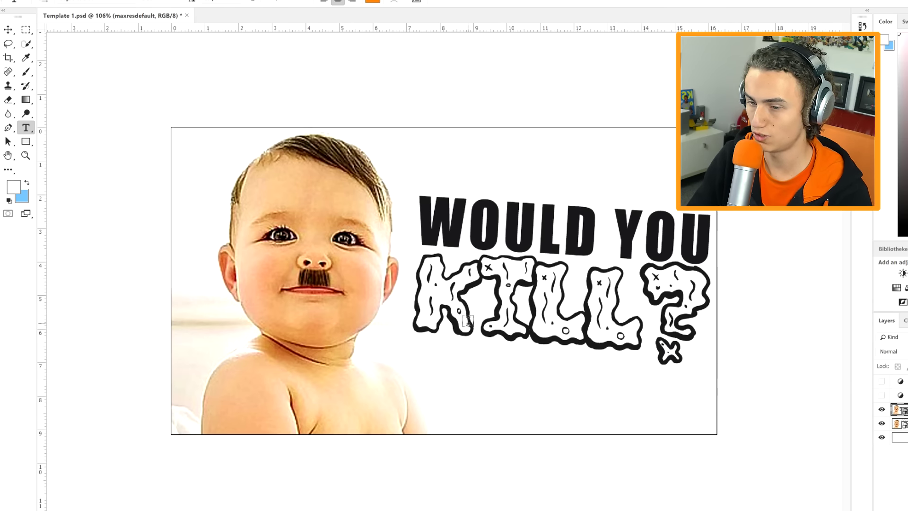
key(t)
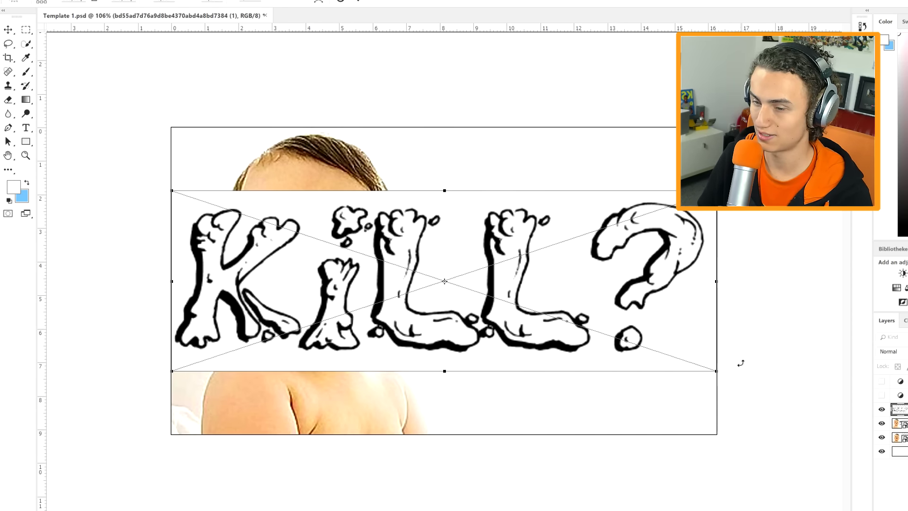
- Shrink, rotate and position the bone-lettered KILL? image over the matching word in the reference thumbnail
drag(717, 371, 466, 288)
drag(438, 226, 683, 304)
drag(705, 257, 709, 267)
drag(675, 337, 672, 325)
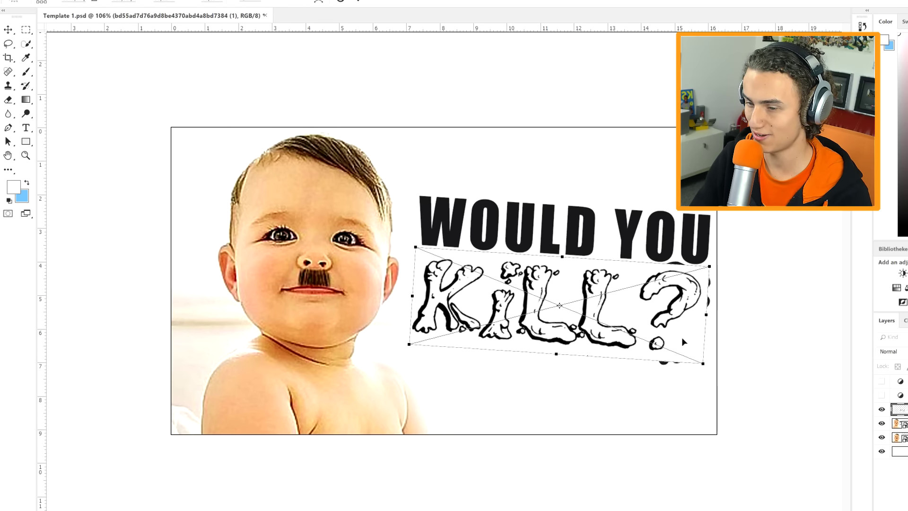
drag(702, 360, 712, 368)
drag(701, 341, 698, 341)
key(Return)
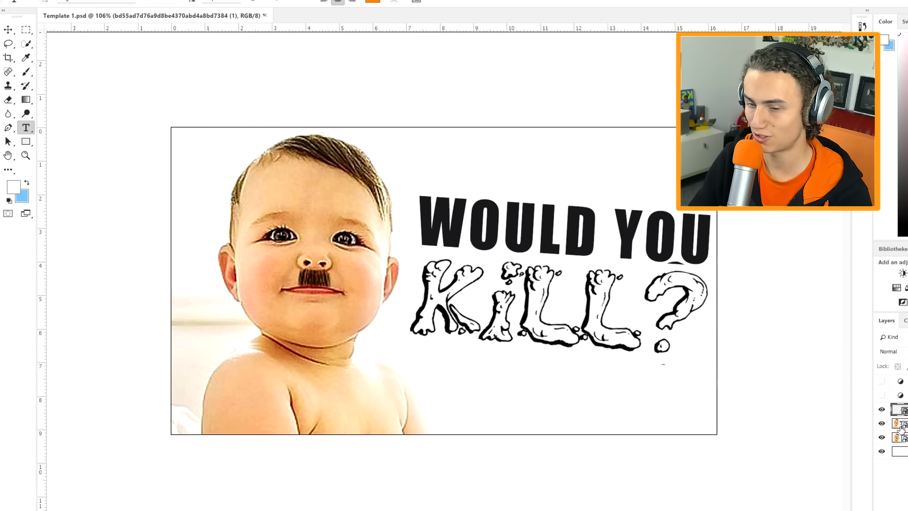
- Hide the bone lettering, then scale and position the baby photo to align its face with the reference thumbnail
click(882, 410)
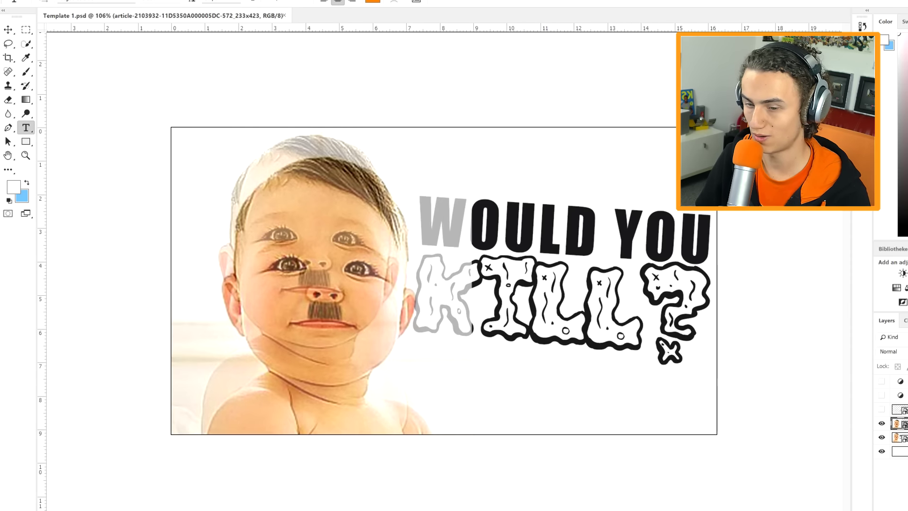
key(ctrl+t)
drag(363, 310, 354, 286)
scroll(391, 328, down, 3)
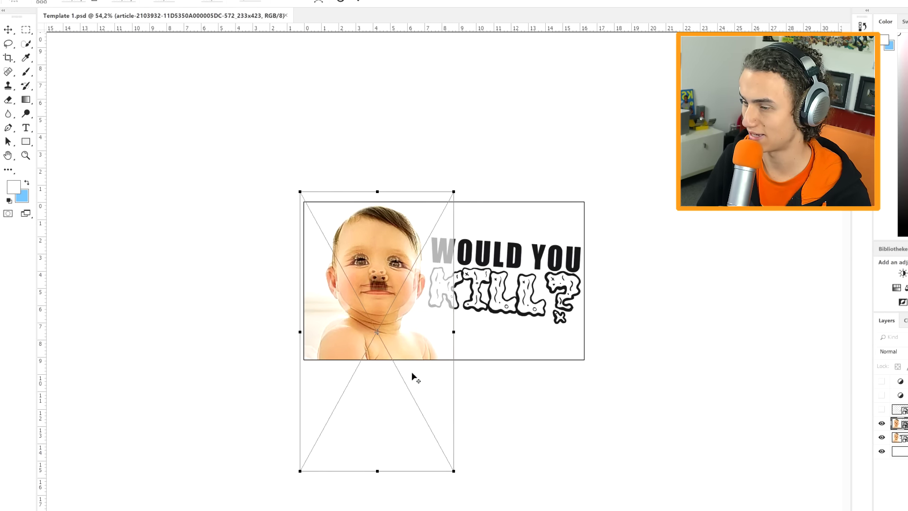
drag(453, 470, 446, 456)
drag(424, 425, 428, 422)
scroll(427, 423, up, 3)
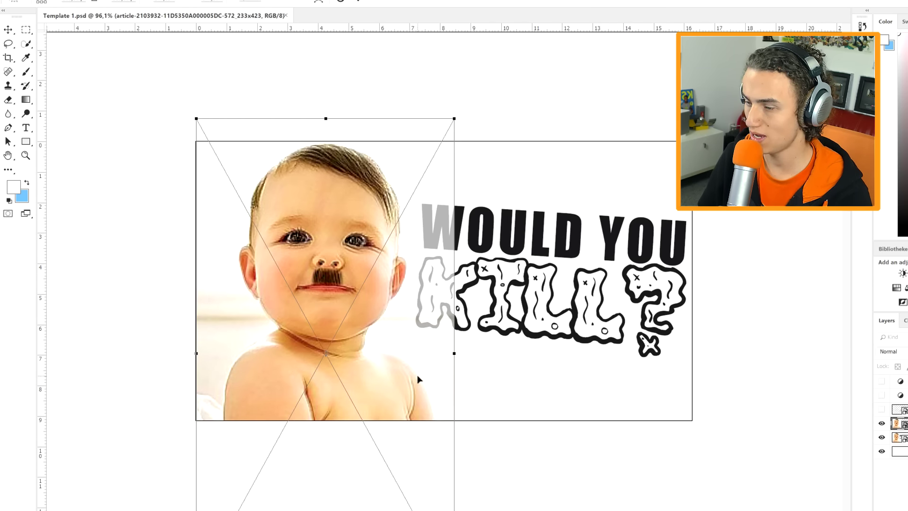
drag(457, 115, 451, 122)
drag(404, 228, 404, 228)
key(Return)
key(t)
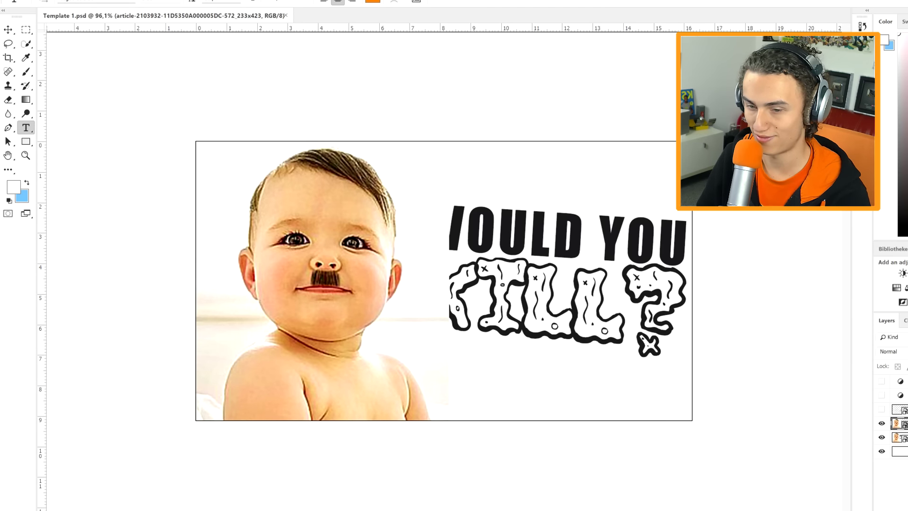
- Erase the baby photo's right edge with a large soft eraser to blend it, checking the result against the reference
click(882, 423)
click(883, 423)
click(882, 423)
click(882, 424)
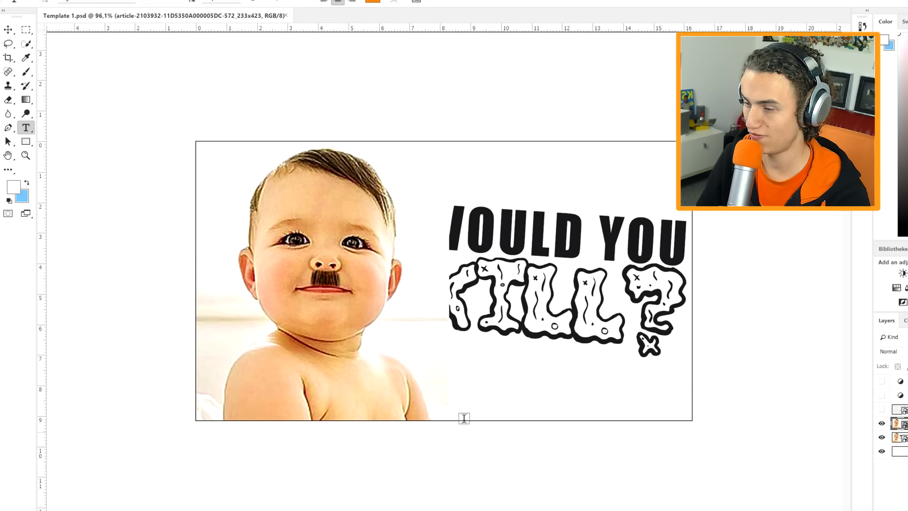
click(9, 101)
mouse_move(469, 399)
mouse_down()
mouse_move(516, 397)
mouse_move(493, 409)
mouse_move(484, 326)
mouse_move(487, 93)
mouse_up()
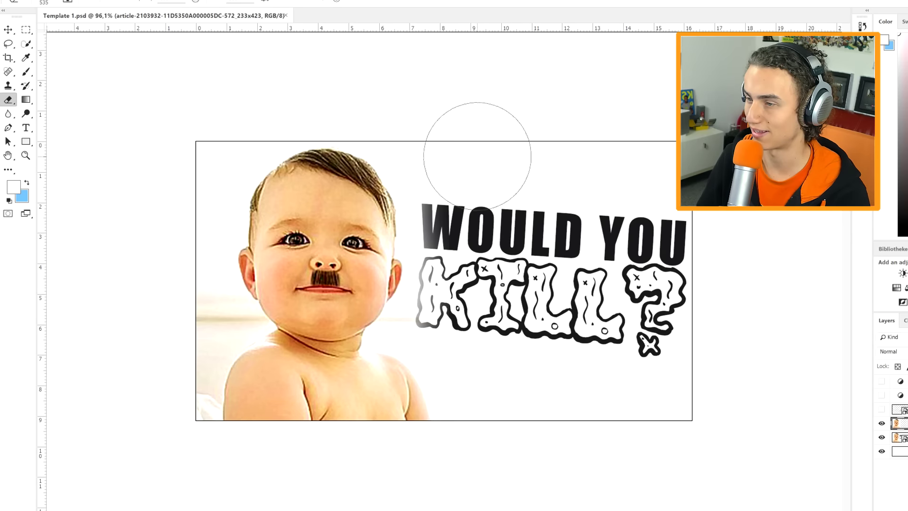
mouse_move(472, 303)
mouse_down()
mouse_move(460, 334)
mouse_move(472, 412)
mouse_move(446, 204)
mouse_up()
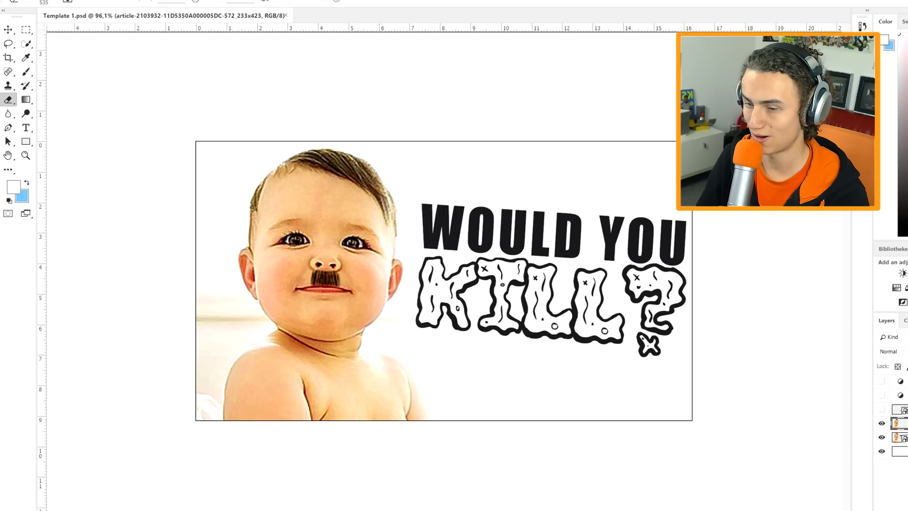
click(880, 423)
click(880, 424)
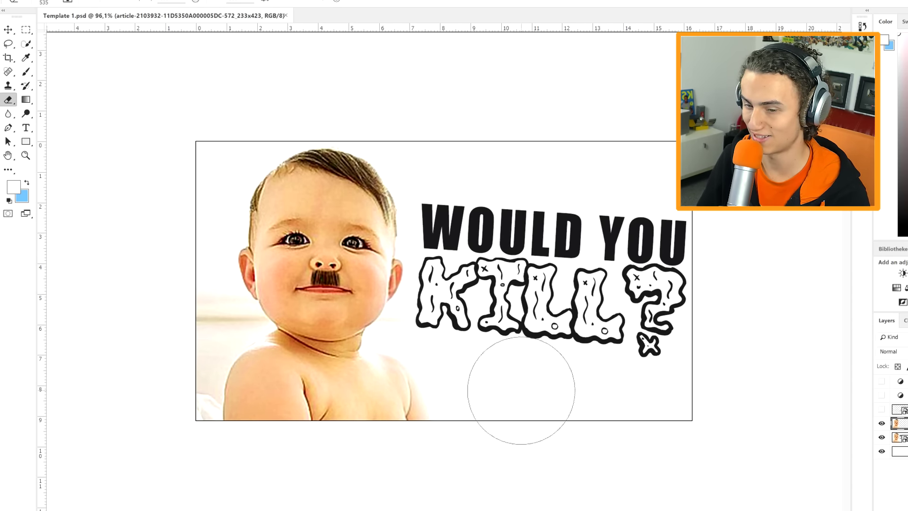
- Hide the reference thumbnail layer and show the bone-lettered KILL? layer
click(882, 437)
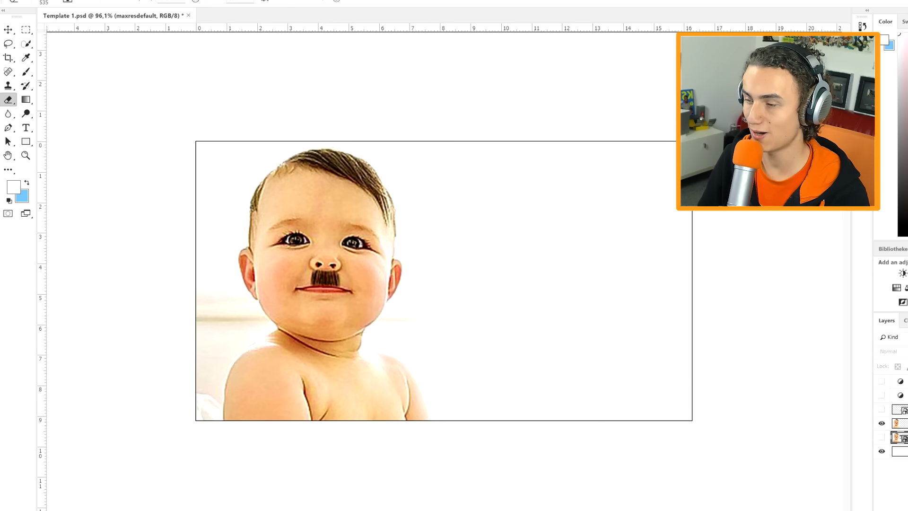
click(882, 411)
click(882, 437)
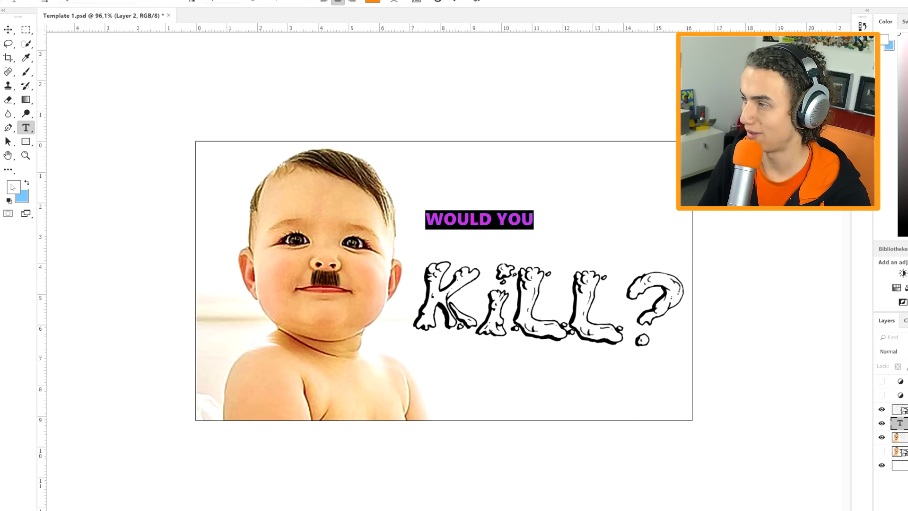
- Make the WOULD YOU text black, set its size to 48 pt, and move it above the bone lettering
key(Return)
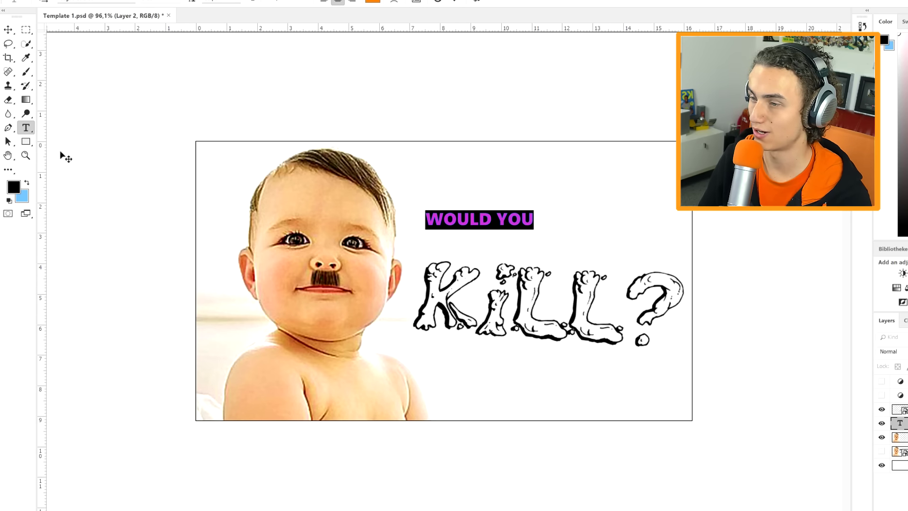
click(538, 231)
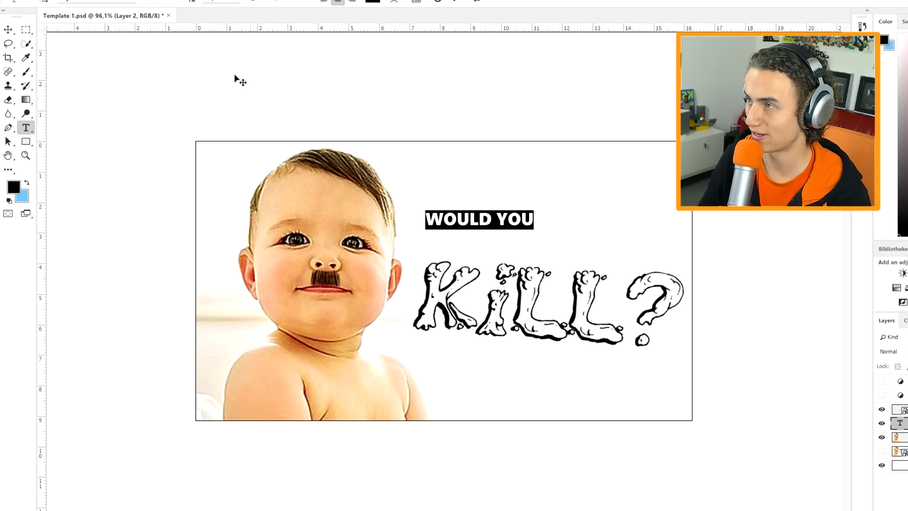
click(243, 2)
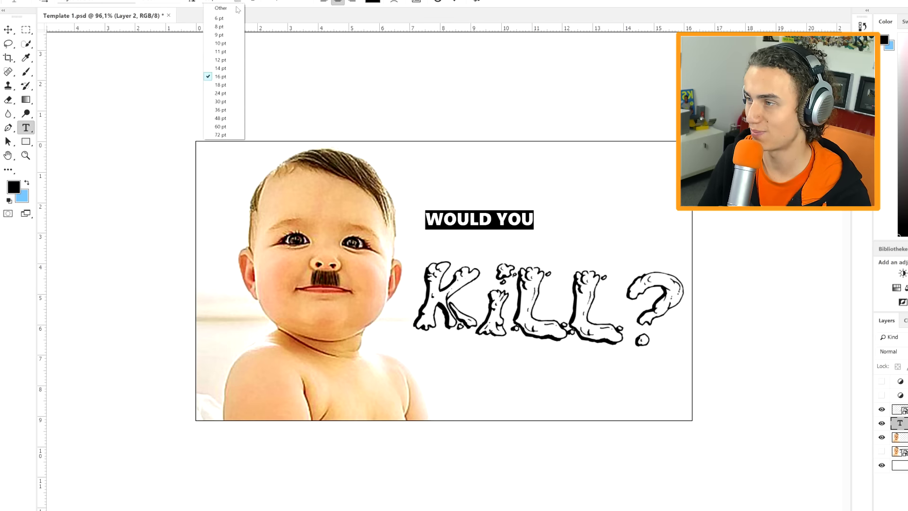
click(222, 114)
drag(557, 216, 589, 217)
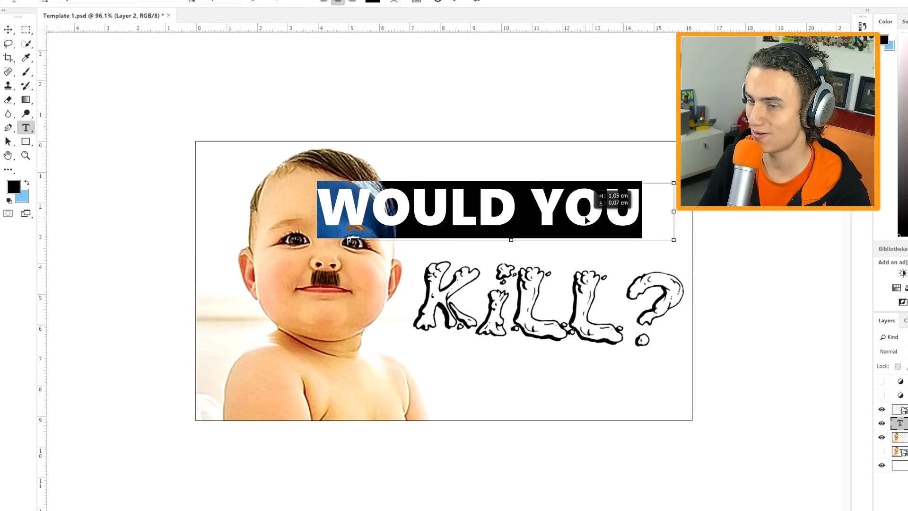
- Browse the installed fonts and change the WOULD YOU text to a heavy condensed sans-serif typeface
click(132, 1)
scroll(126, 54, up, 10)
scroll(127, 54, up, 15)
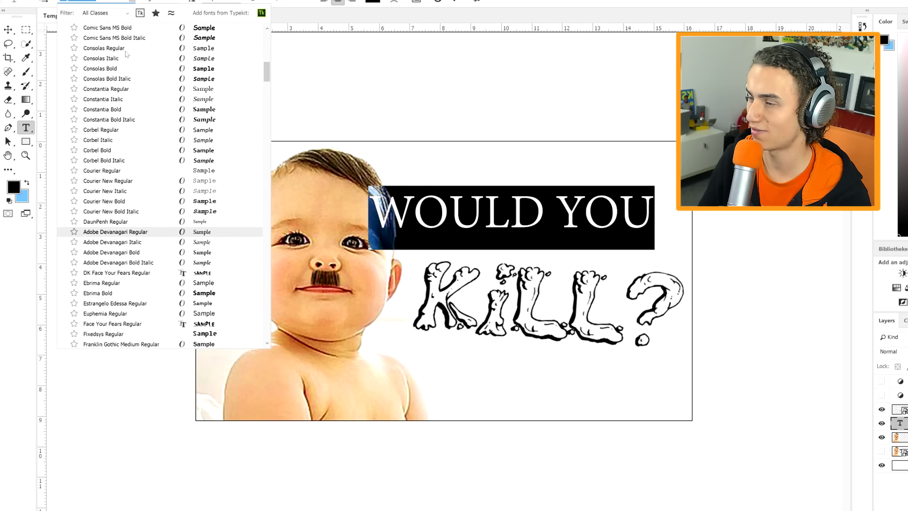
scroll(144, 72, down, 20)
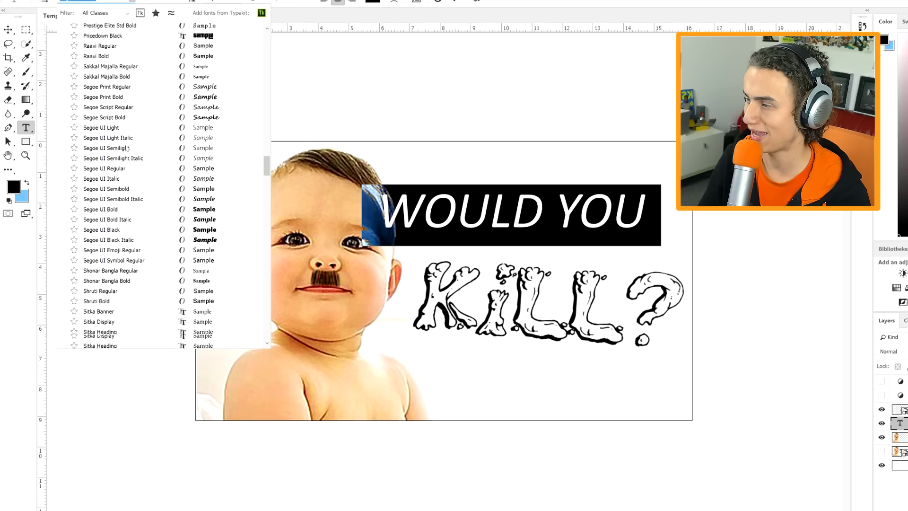
scroll(126, 148, up, 10)
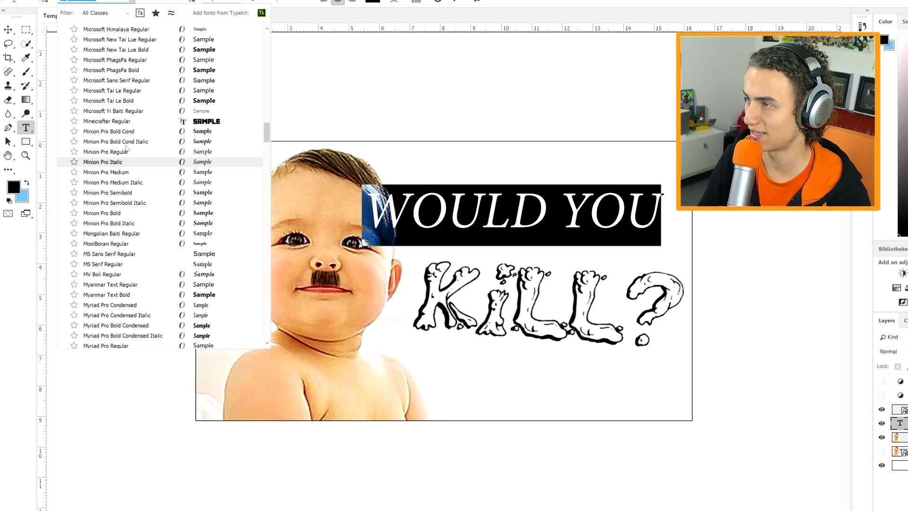
scroll(127, 147, down, 20)
scroll(127, 147, down, 20)
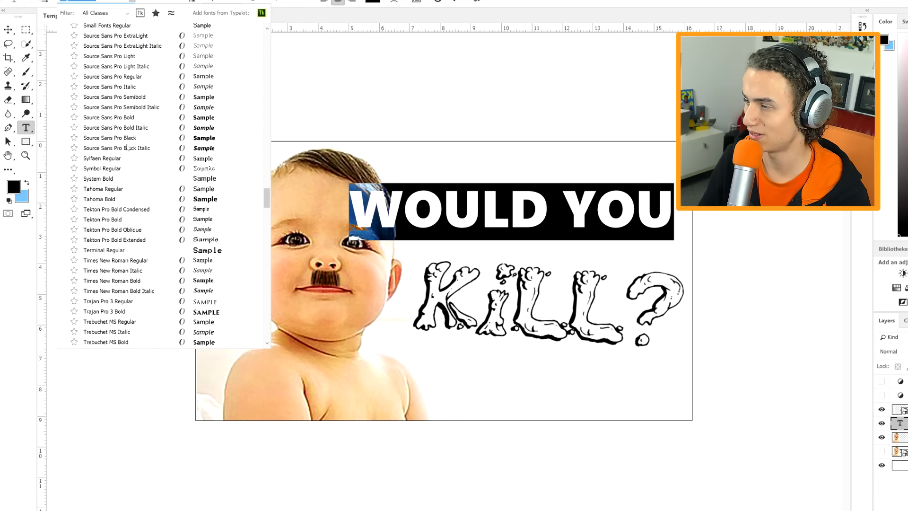
scroll(127, 148, up, 15)
scroll(126, 147, up, 5)
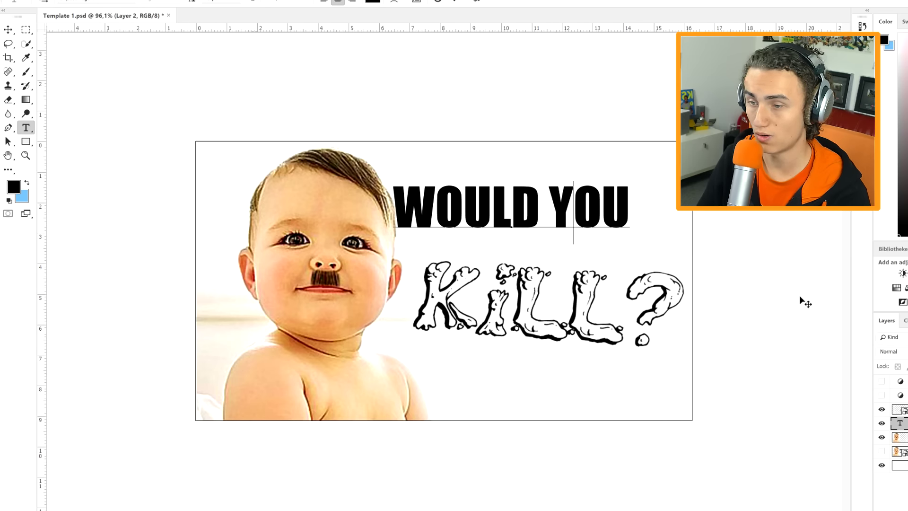
- Compare the WOULD YOU text with the reference thumbnail's lettering, leaving the reference layer shown
click(883, 425)
click(881, 423)
click(881, 424)
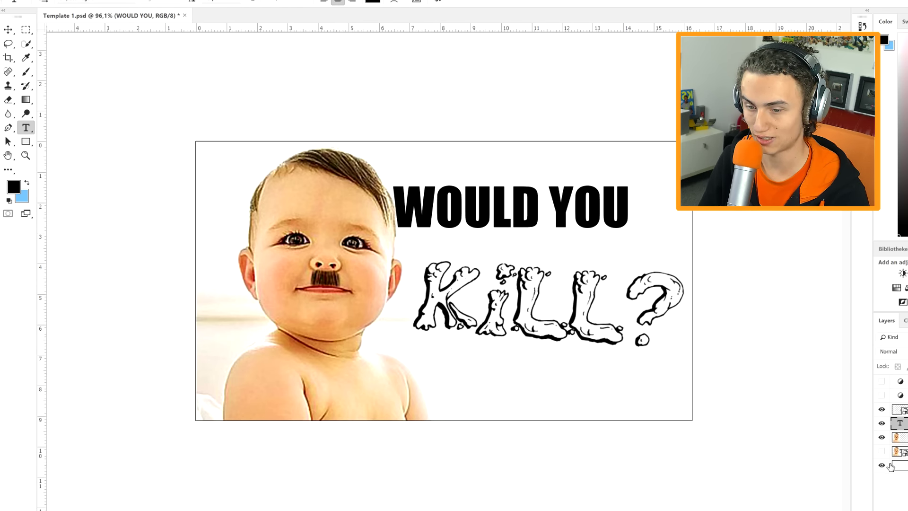
click(881, 450)
click(881, 450)
click(881, 451)
click(882, 450)
click(881, 450)
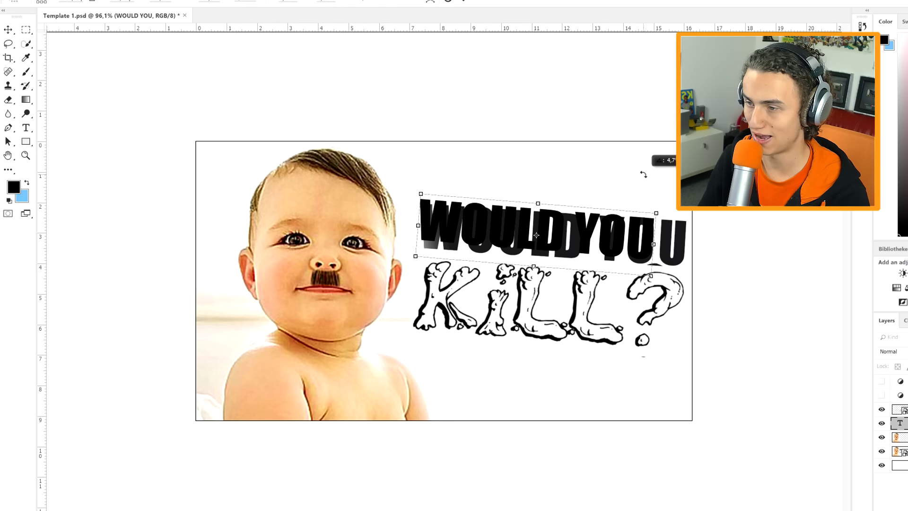
- Rotate, enlarge and position the WOULD YOU text to cover the same words in the reference thumbnail
drag(644, 174, 643, 171)
drag(635, 235, 689, 212)
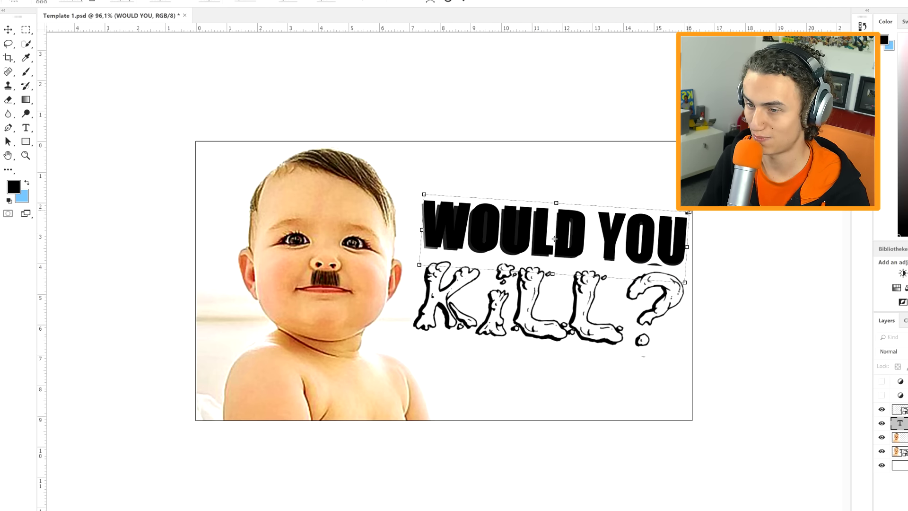
drag(664, 239, 687, 254)
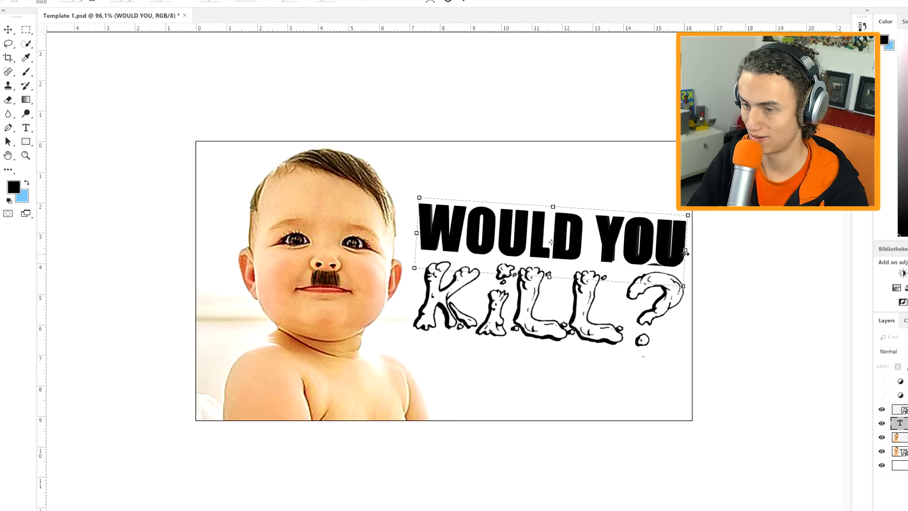
key(Return)
key(t)
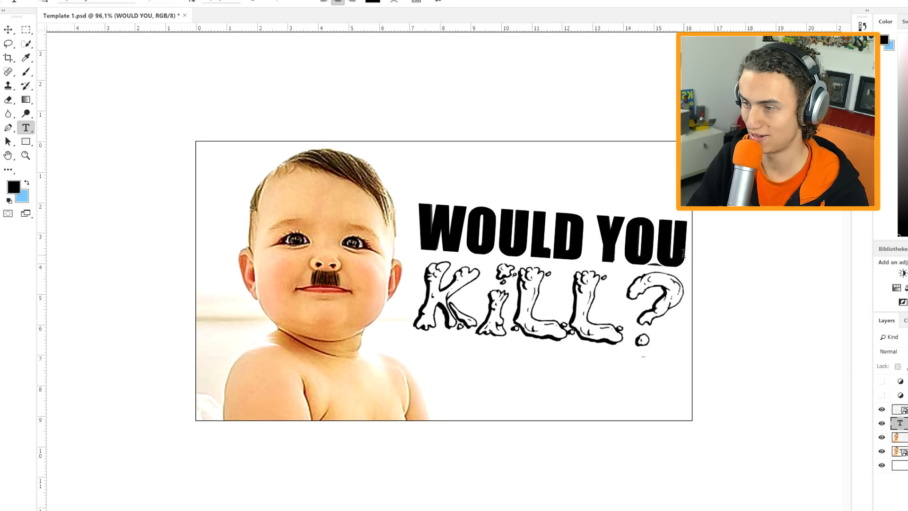
- Check the WOULD YOU text against the reference lettering, then hide the reference thumbnail layer
click(883, 424)
click(883, 424)
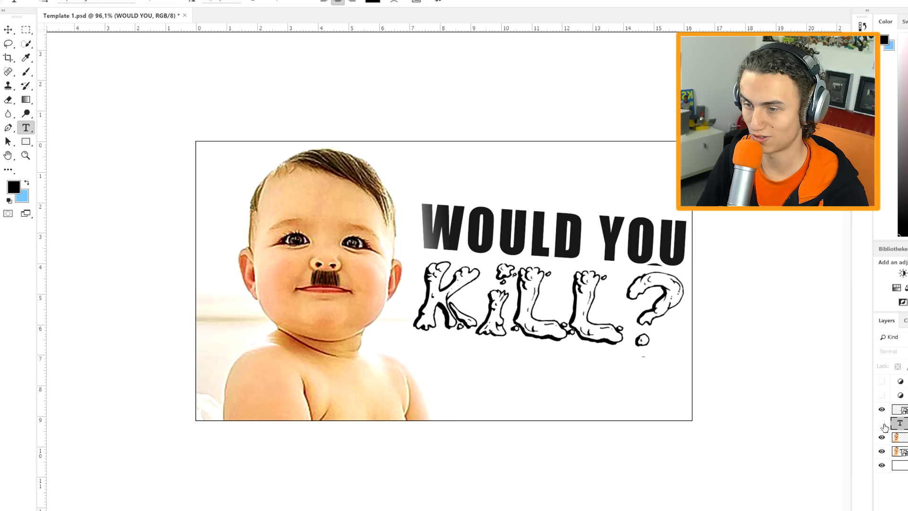
click(882, 424)
click(882, 423)
click(882, 424)
click(881, 450)
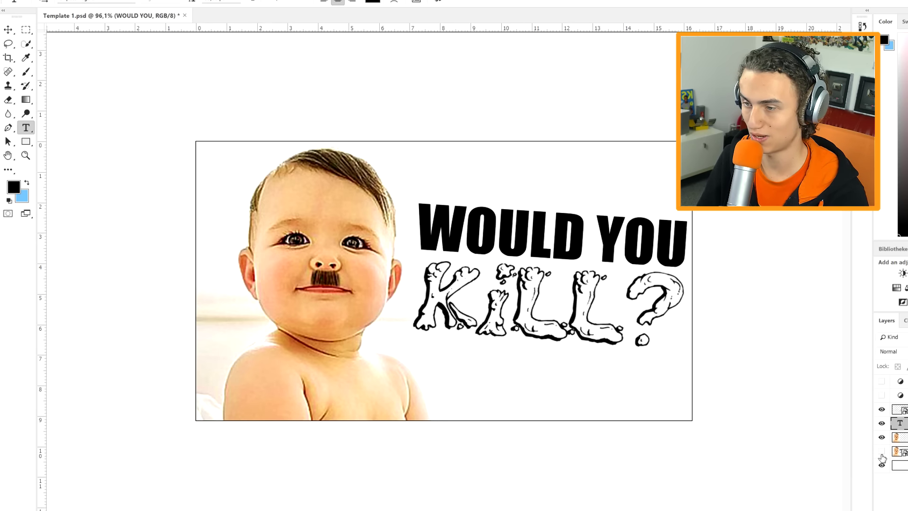
- Move the reference thumbnail layer above the lettering and photo layers and show it for comparison
scroll(759, 424, down, 5)
scroll(758, 425, up, 3)
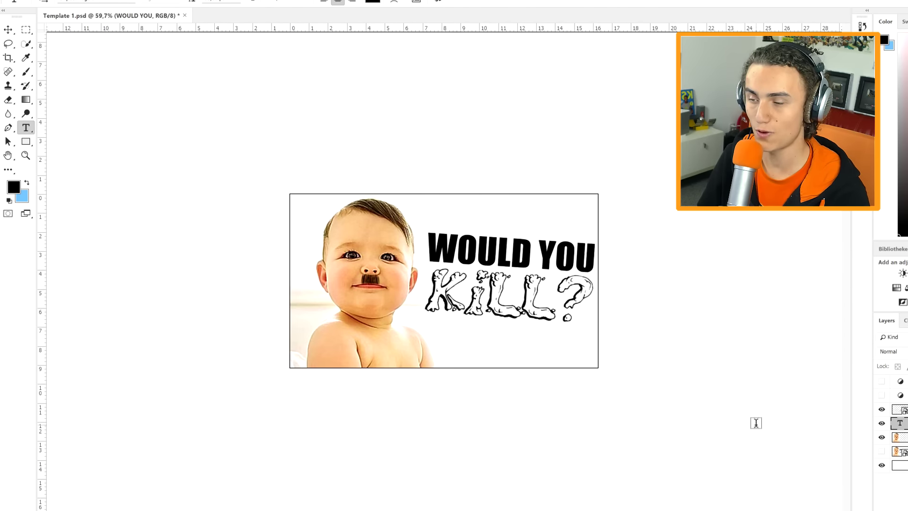
drag(900, 452, 901, 407)
click(883, 410)
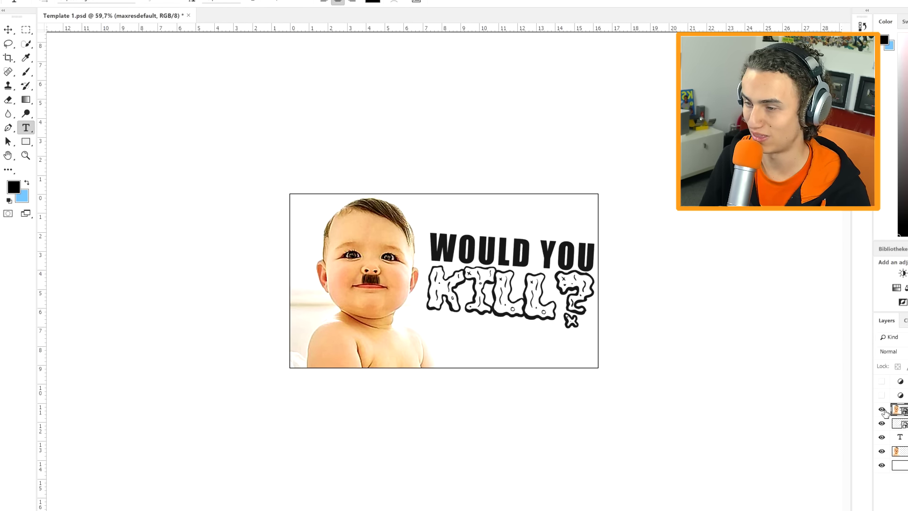
- Compare the whole recreated thumbnail with the reference by repeatedly hiding and showing the reference layer, leaving it shown
scroll(682, 420, down, 3)
click(882, 409)
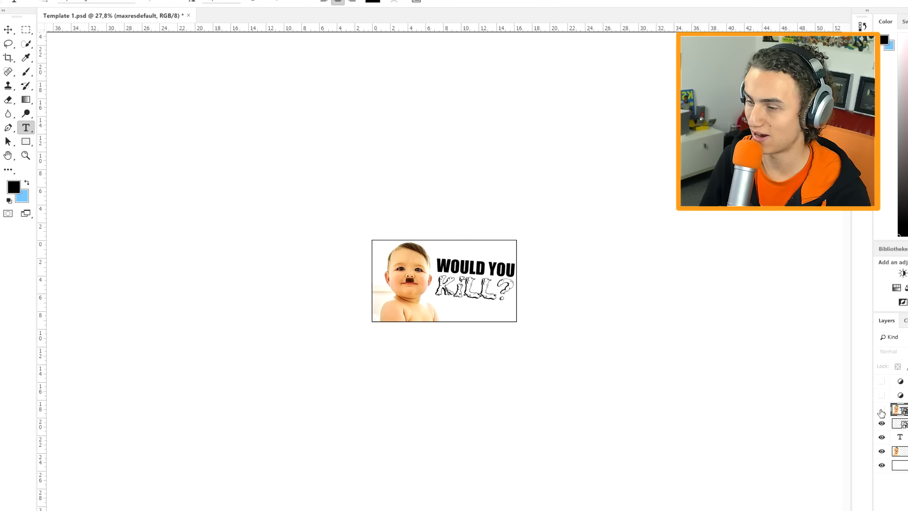
click(881, 411)
click(881, 411)
click(881, 411)
click(881, 412)
click(881, 411)
click(881, 411)
click(881, 411)
scroll(521, 377, up, 4)
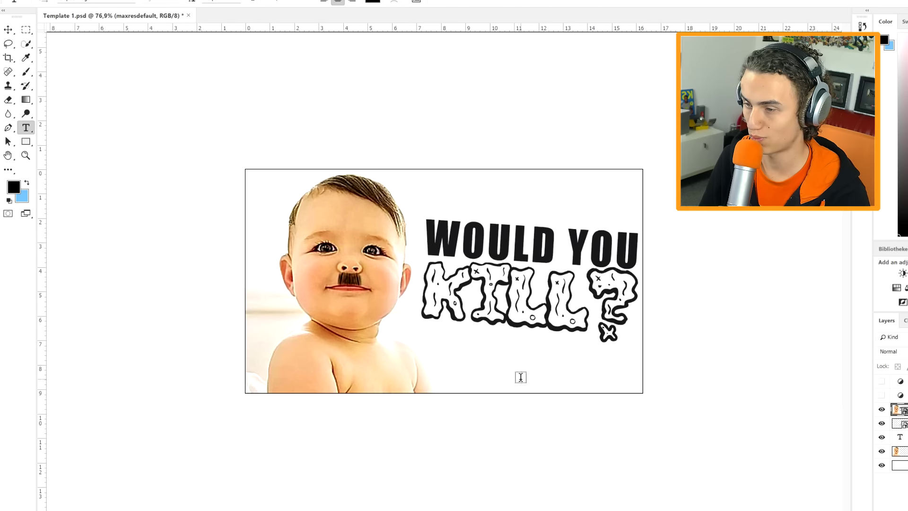
- Switch to the Polygonal Lasso Tool for outlining the reference's KILL? lettering
scroll(520, 377, up, 2)
click(9, 44)
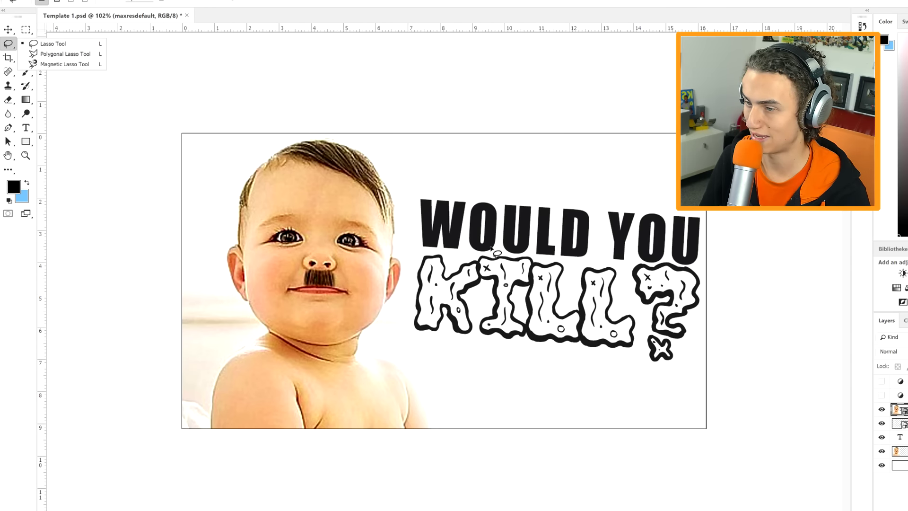
click(59, 54)
click(534, 255)
click(549, 259)
click(595, 263)
click(629, 264)
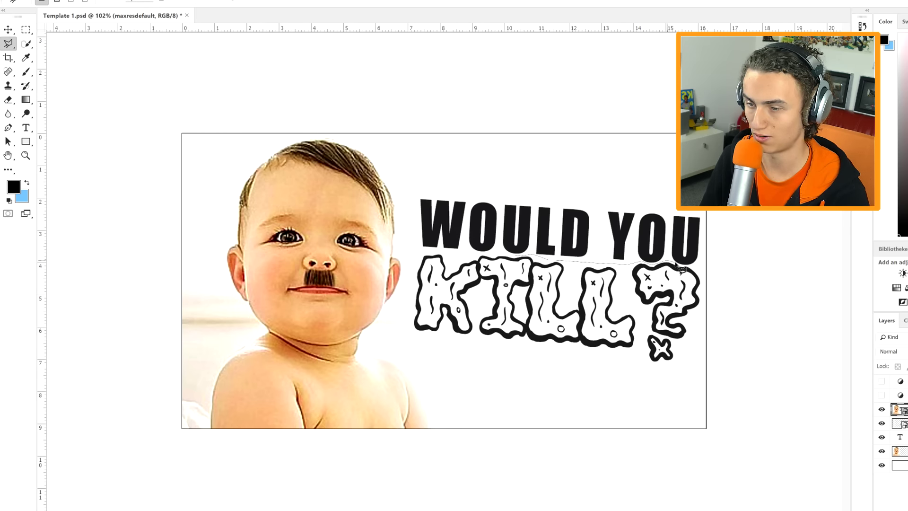
click(705, 273)
click(715, 340)
click(700, 384)
click(600, 384)
click(491, 376)
click(410, 334)
click(404, 311)
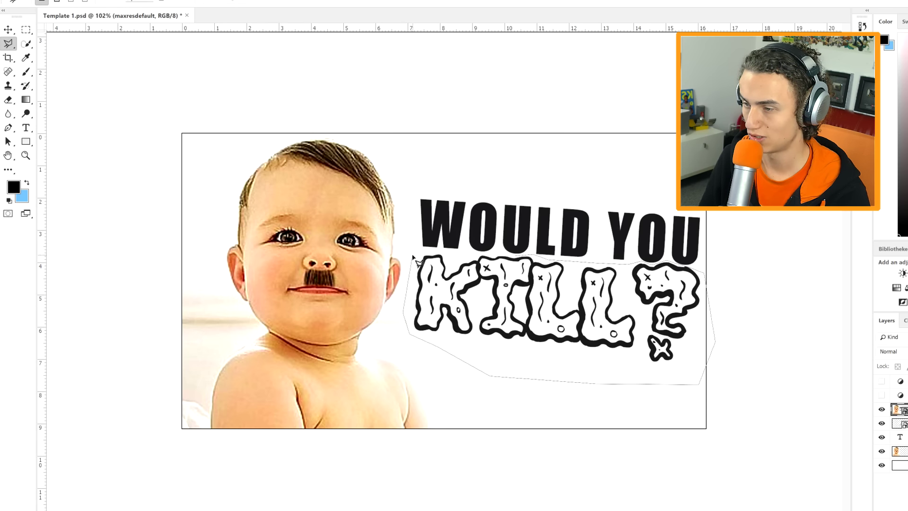
- Outline the KILL? lettering on the reference thumbnail with the polygonal lasso and copy it to a new layer
click(419, 252)
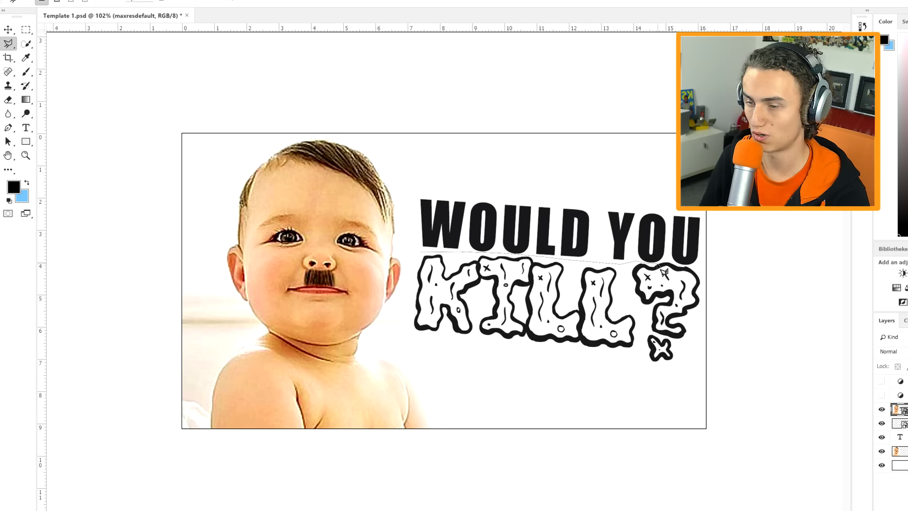
click(686, 266)
click(697, 266)
click(714, 311)
click(714, 339)
click(691, 385)
click(625, 386)
click(405, 347)
click(393, 305)
click(411, 260)
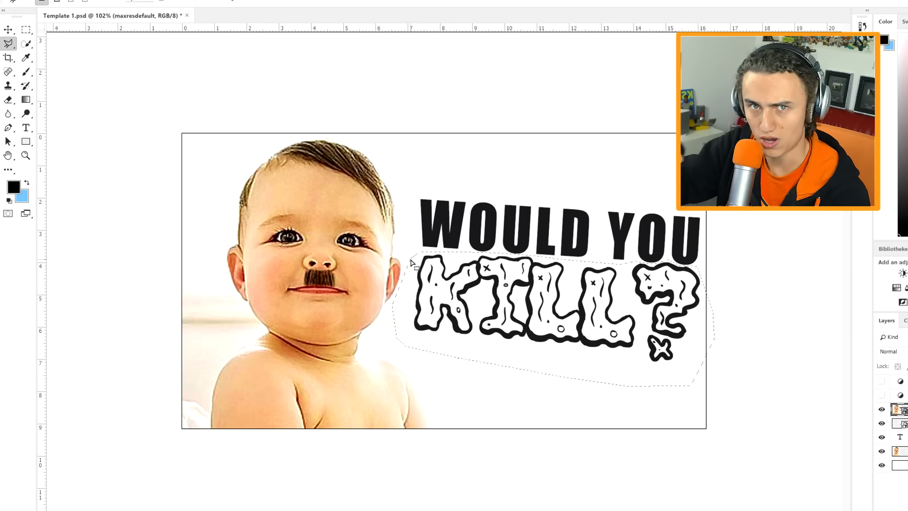
key(ctrl+j)
- Move the reference thumbnail layer above the copied KILL? lettering layer
click(902, 423)
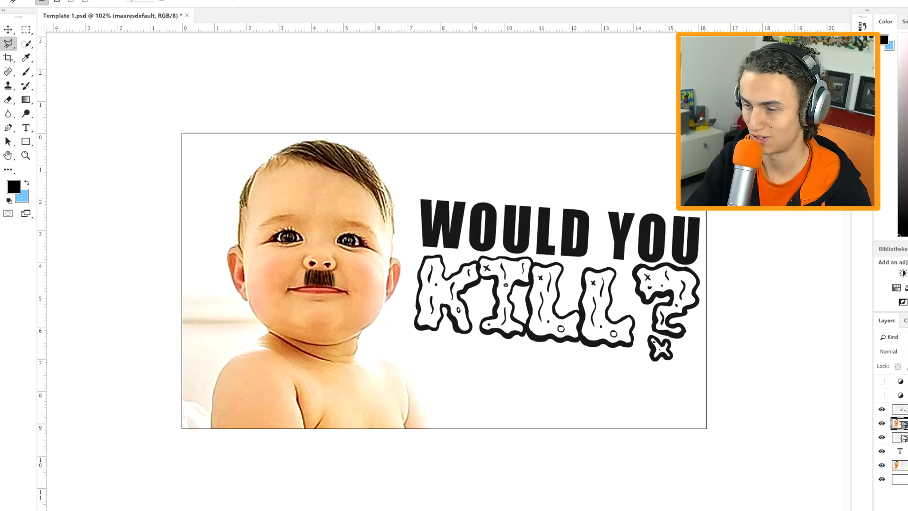
key(Delete)
click(902, 409)
- Compare the thumbnail containing the copied KILL? lettering with the reference at small size, leaving the reference layer hidden
scroll(689, 413, down, 5)
scroll(693, 416, down, 2)
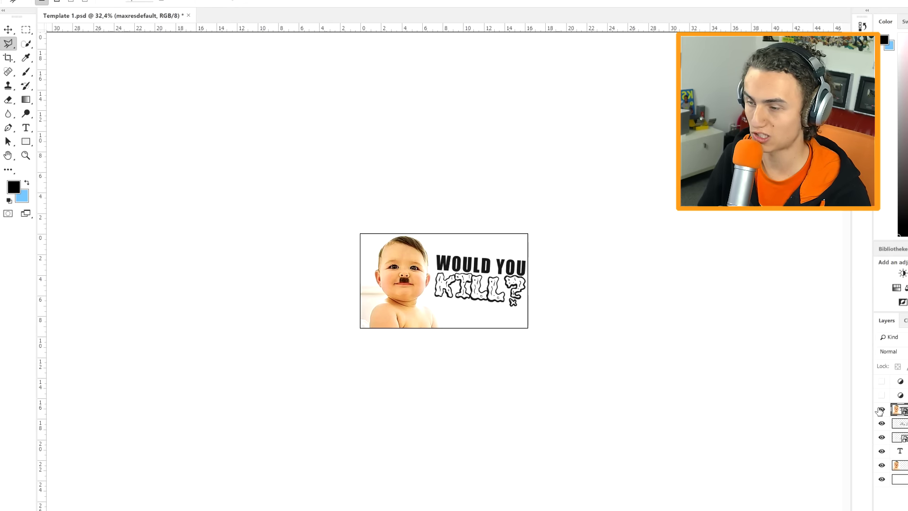
click(879, 410)
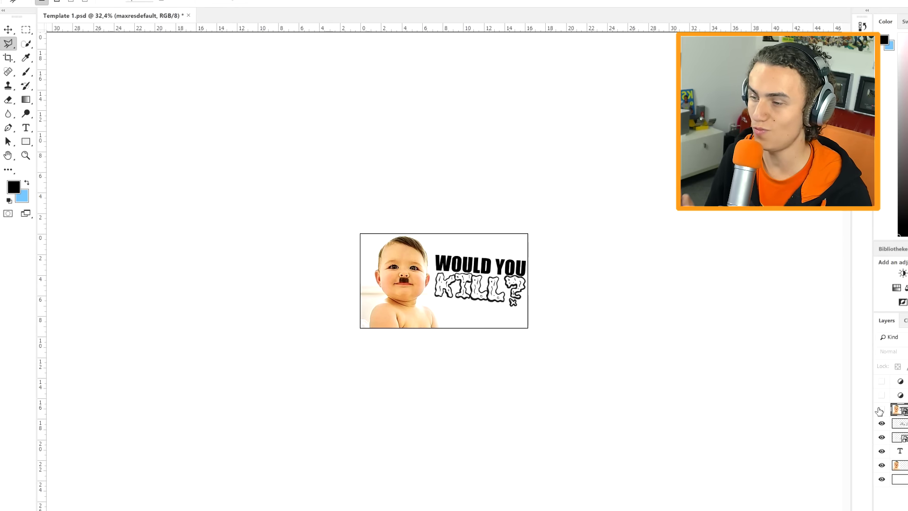
click(879, 411)
click(880, 410)
click(880, 410)
click(880, 410)
click(881, 410)
click(880, 410)
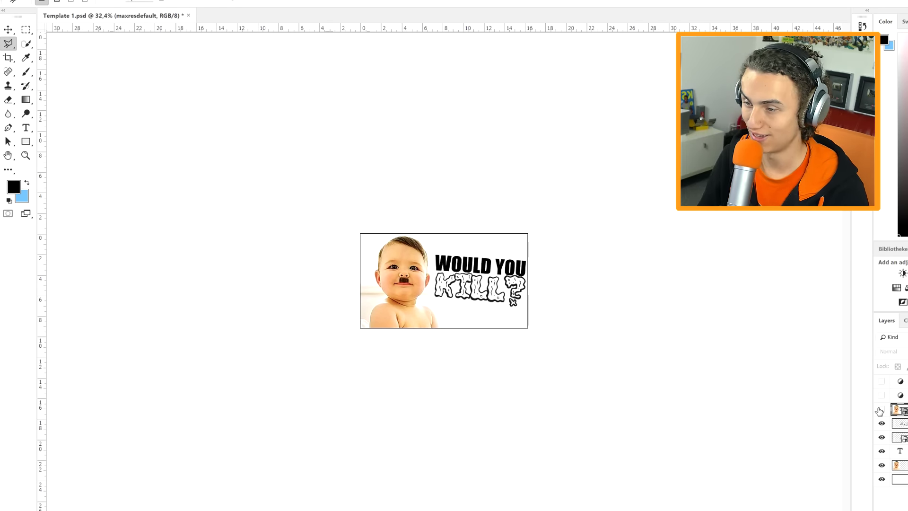
click(880, 410)
click(880, 410)
click(880, 410)
click(880, 410)
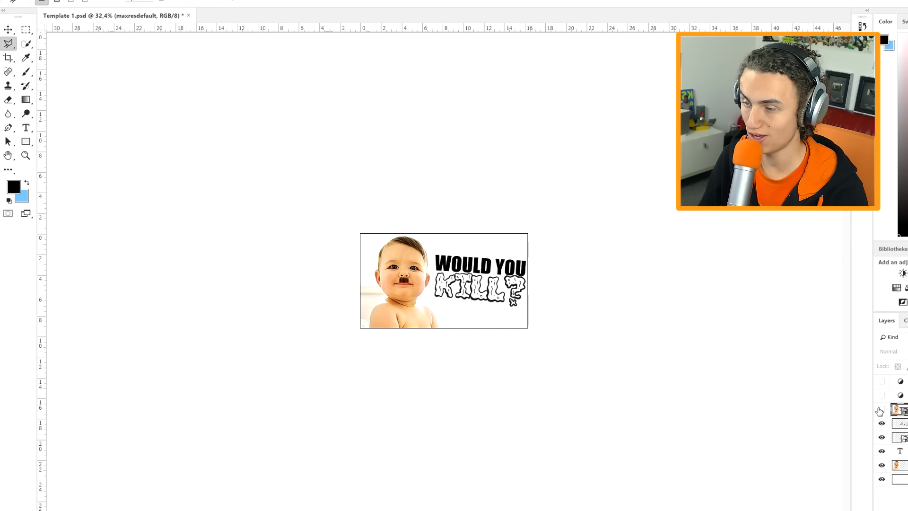
click(881, 410)
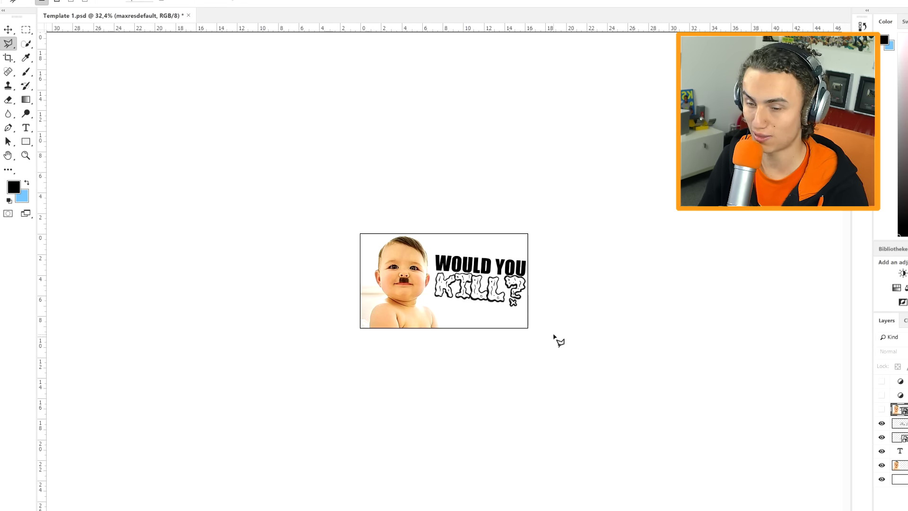
- Check the WOULD YOU text's shape and colour against the reference lettering at closer range
scroll(553, 335, up, 11)
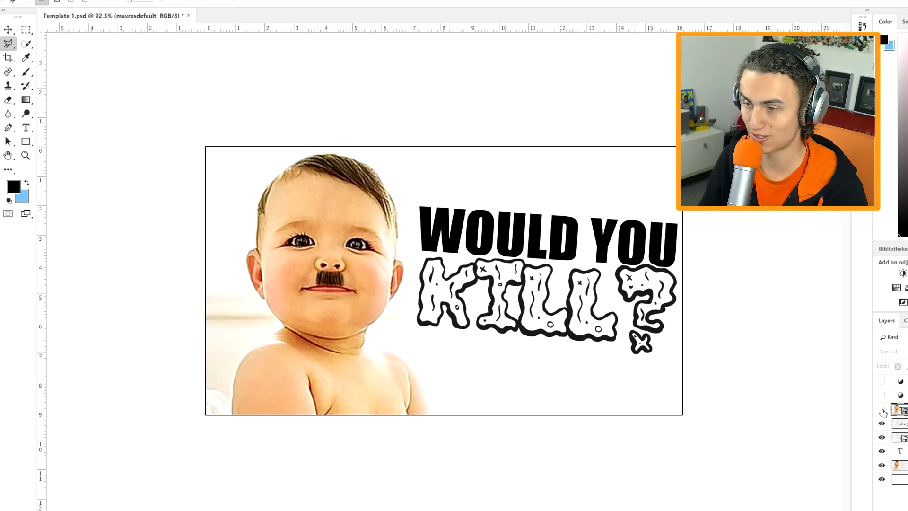
click(882, 410)
right_click(880, 411)
click(881, 410)
click(882, 410)
click(882, 409)
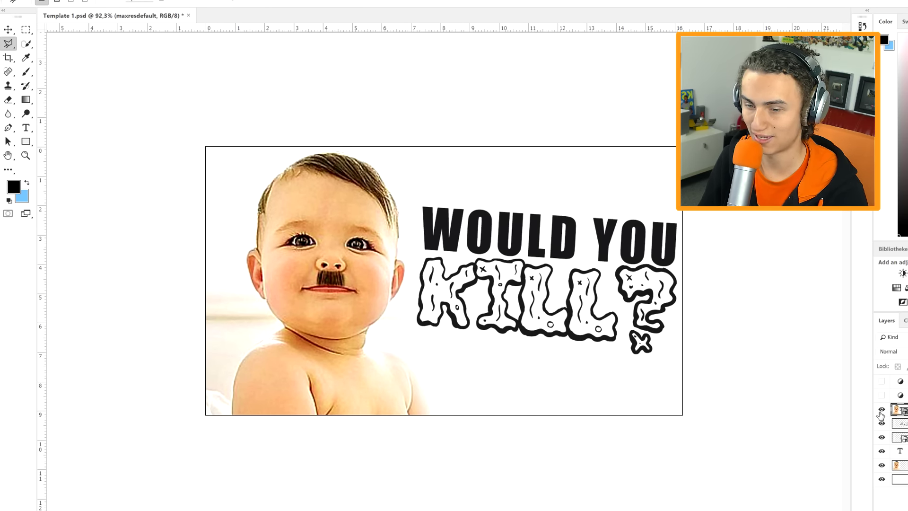
- Recolour the WOULD YOU text to the near-black shade of the KILL? lettering with the reference layer hidden
click(881, 410)
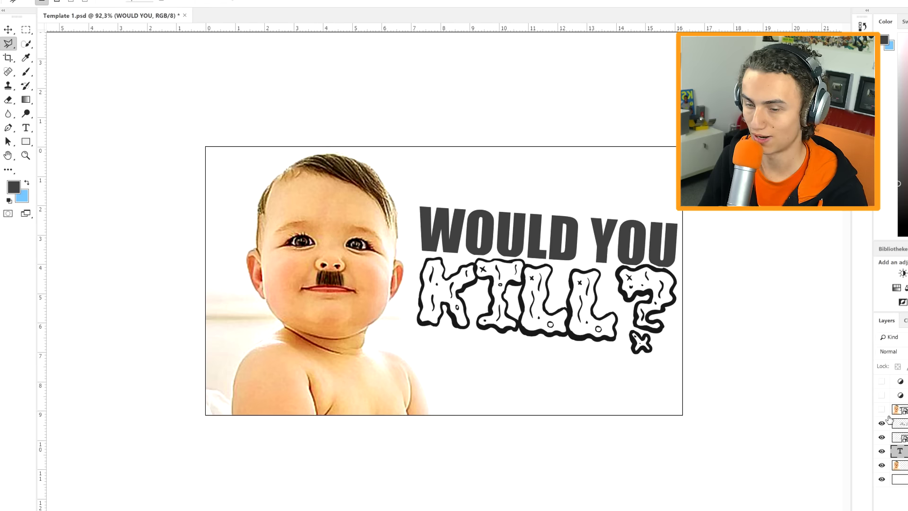
click(882, 410)
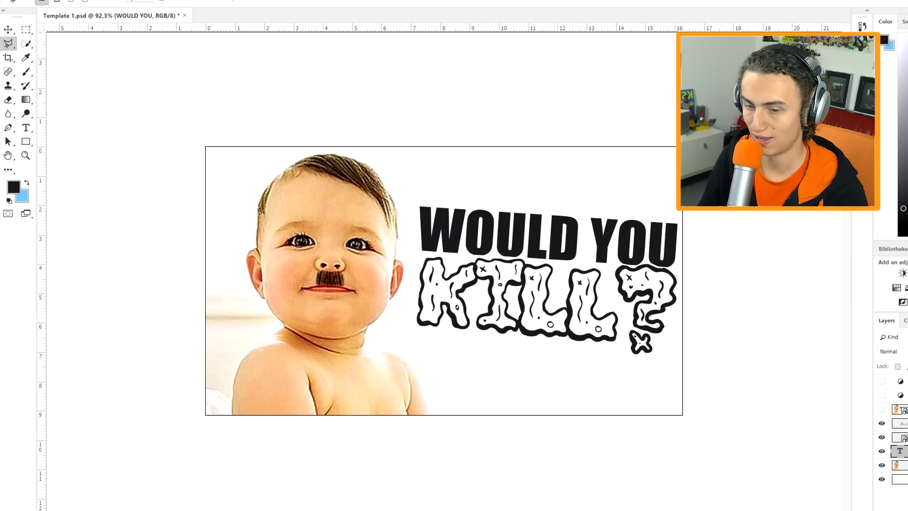
scroll(601, 326, down, 8)
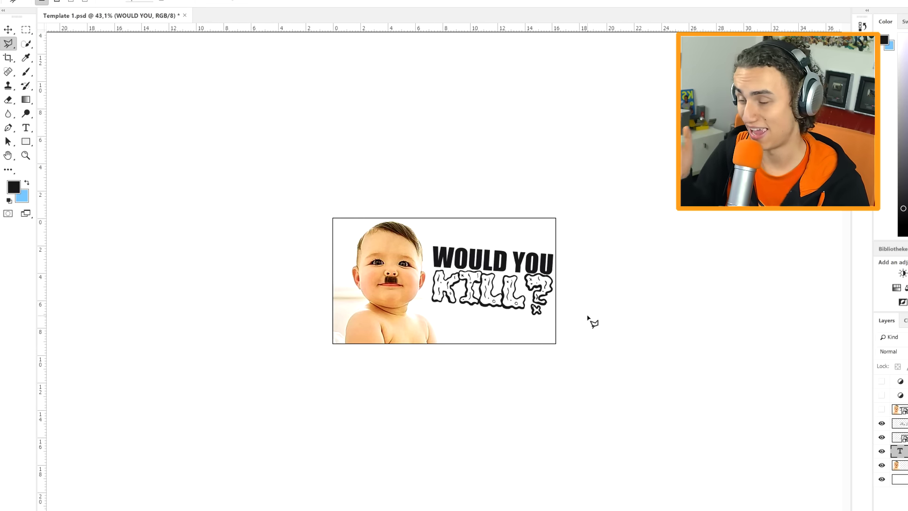
- Compare the recoloured WOULD YOU text with the reference thumbnail at several magnifications by toggling the reference layer
scroll(591, 322, up, 2)
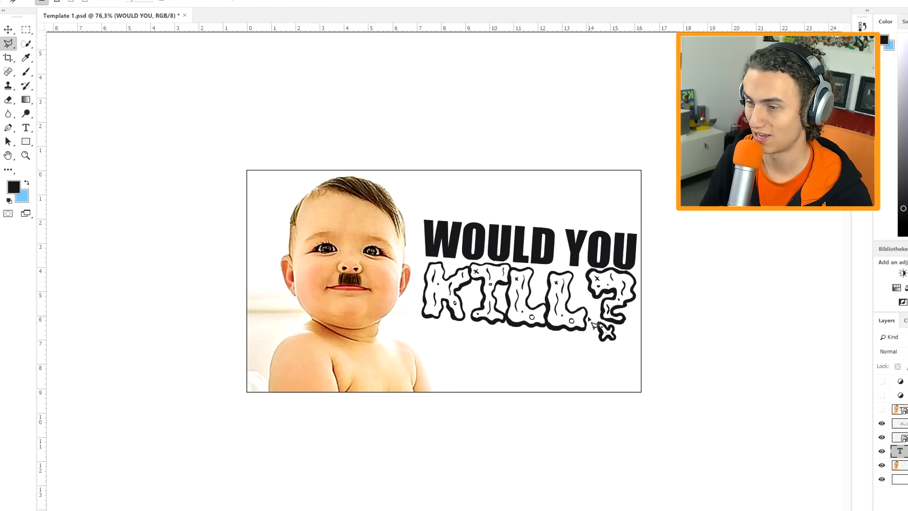
scroll(592, 322, down, 1)
scroll(721, 379, down, 2)
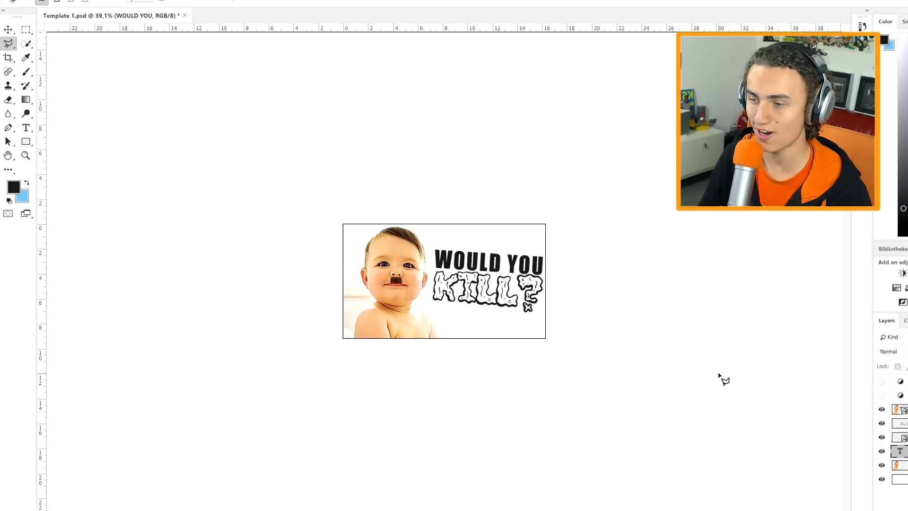
scroll(719, 377, up, 1)
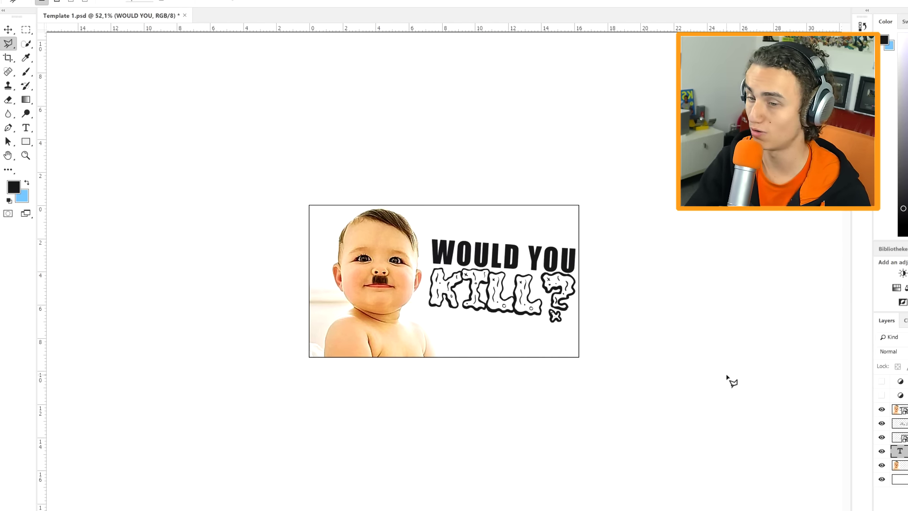
click(882, 410)
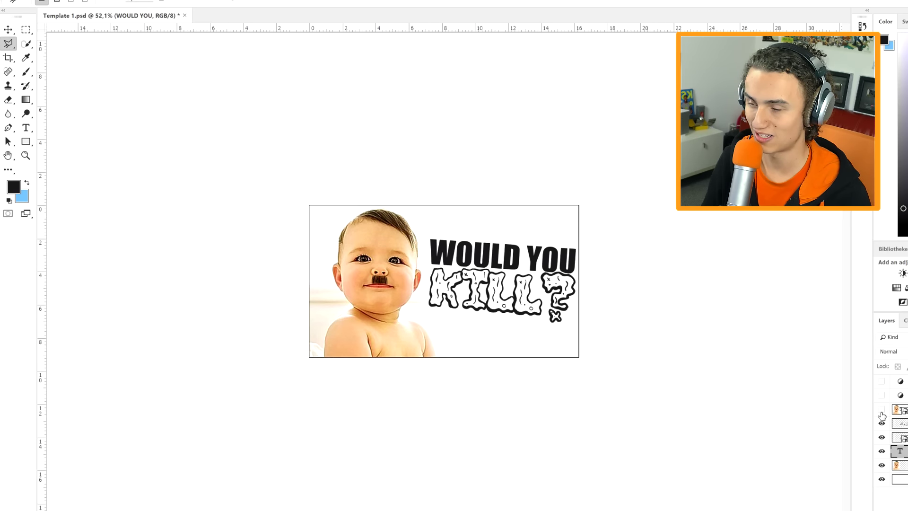
click(882, 412)
click(881, 412)
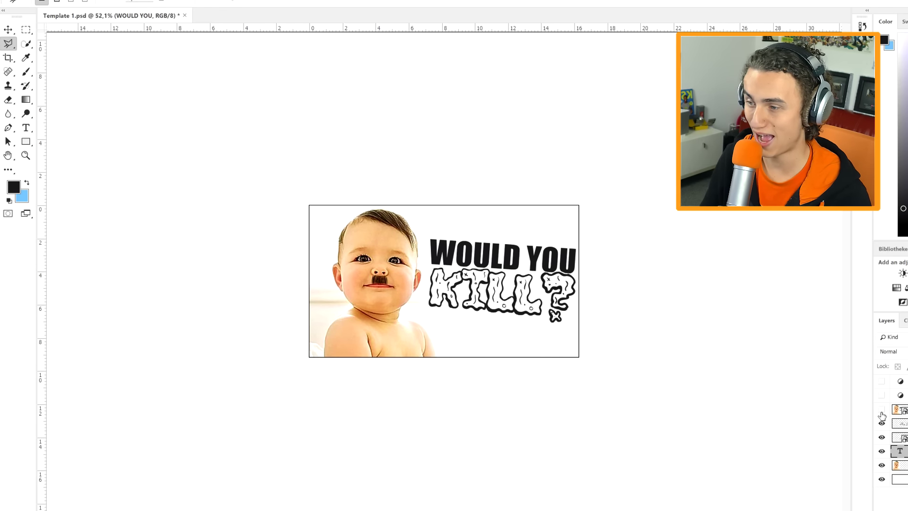
scroll(783, 401, down, 5)
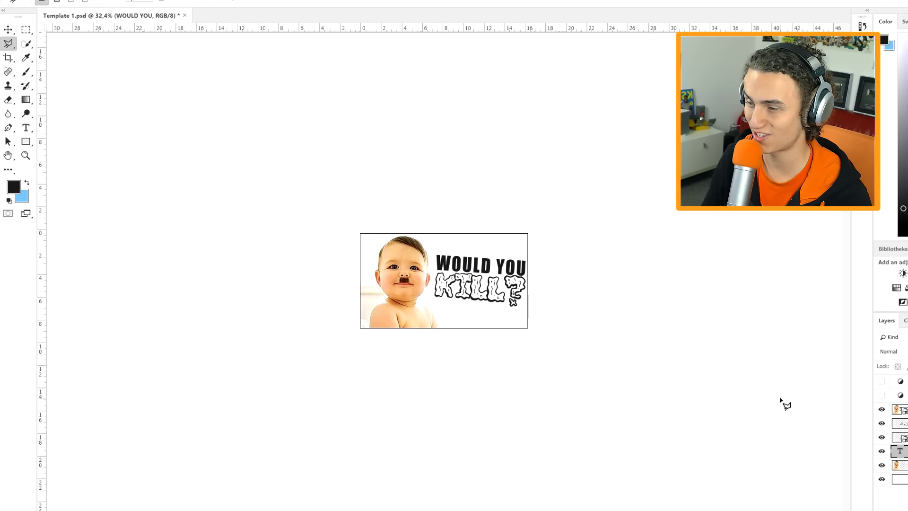
click(882, 410)
scroll(689, 397, up, 3)
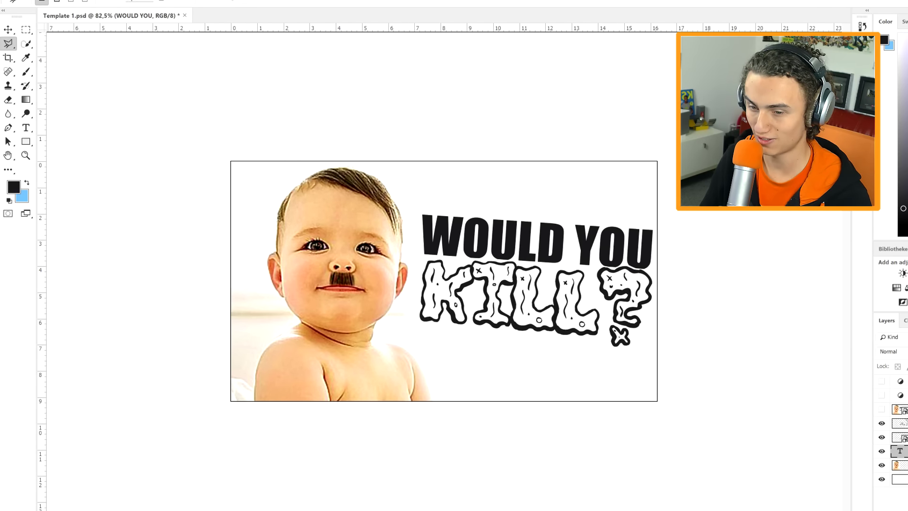
click(881, 410)
click(881, 410)
- Examine the WOULD YOU text's size and placement against the reference in close-up, leaving the reference layer hidden
click(899, 410)
scroll(752, 348, up, 5)
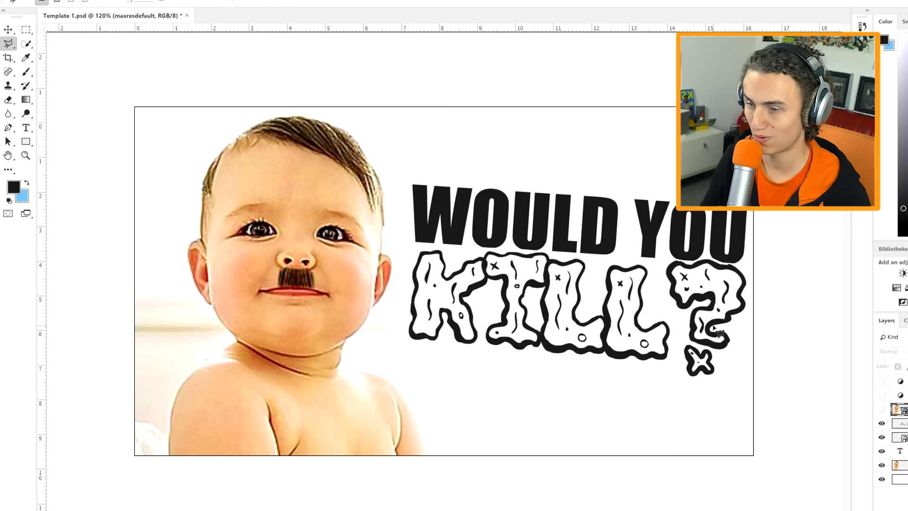
click(882, 409)
click(882, 410)
click(881, 409)
click(882, 410)
click(882, 409)
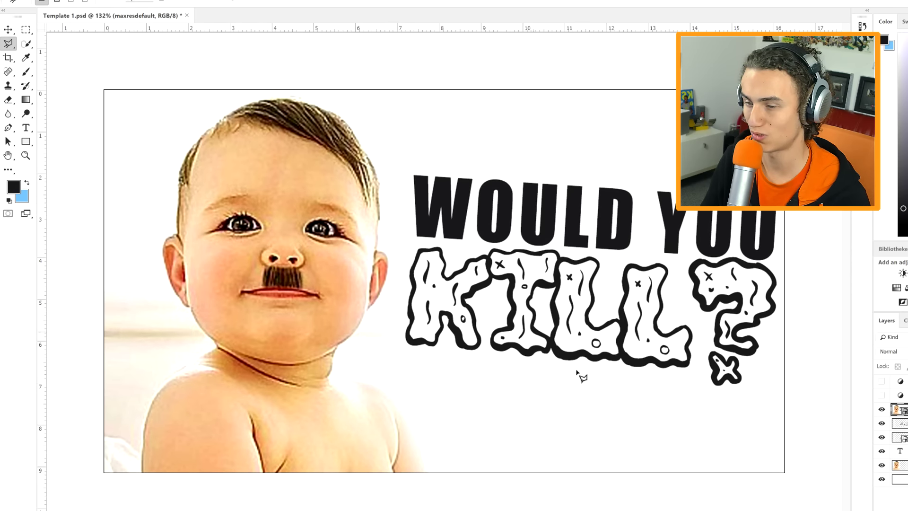
click(882, 410)
click(882, 410)
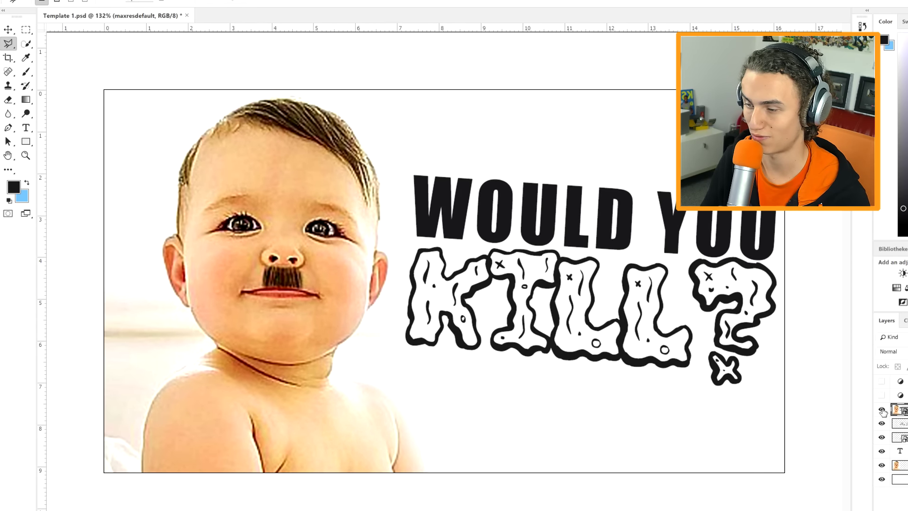
click(882, 410)
- Scale the WOULD YOU text down slightly with Free Transform to fit the reference lettering
click(903, 423)
click(904, 451)
key(ctrl+t)
drag(786, 288, 783, 283)
key(Return)
- Check the resized WOULD YOU text against the reference lettering, leaving the reference layer hidden
click(882, 410)
click(882, 410)
click(882, 410)
click(882, 410)
click(882, 410)
click(882, 410)
- Lasso the base of the last U in YOU and delete the copied lettering layer's white area covering it, then deselect
scroll(446, 282, up, 5)
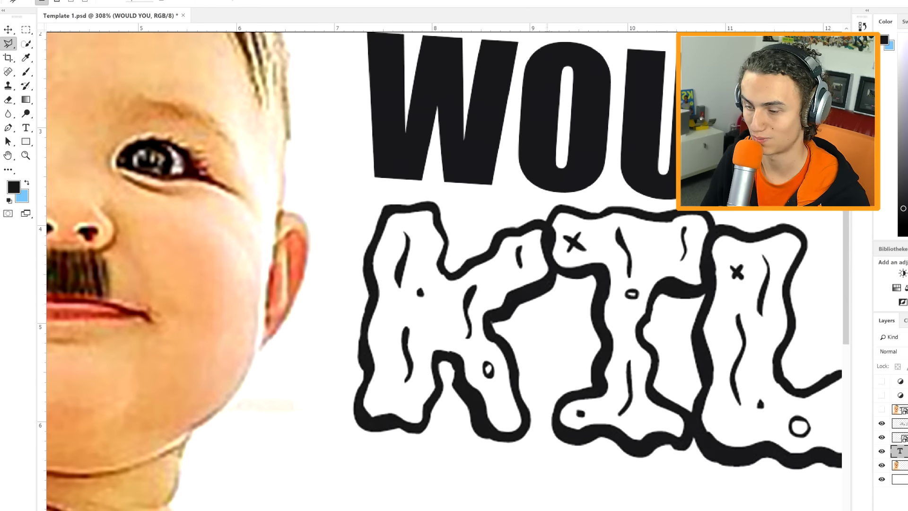
scroll(595, 202, up, 3)
click(595, 204)
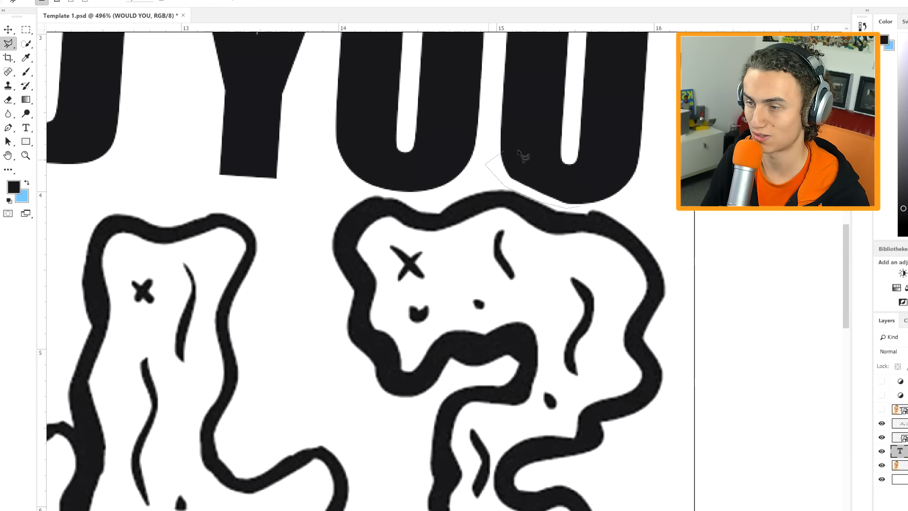
click(571, 152)
double_click(641, 168)
click(903, 423)
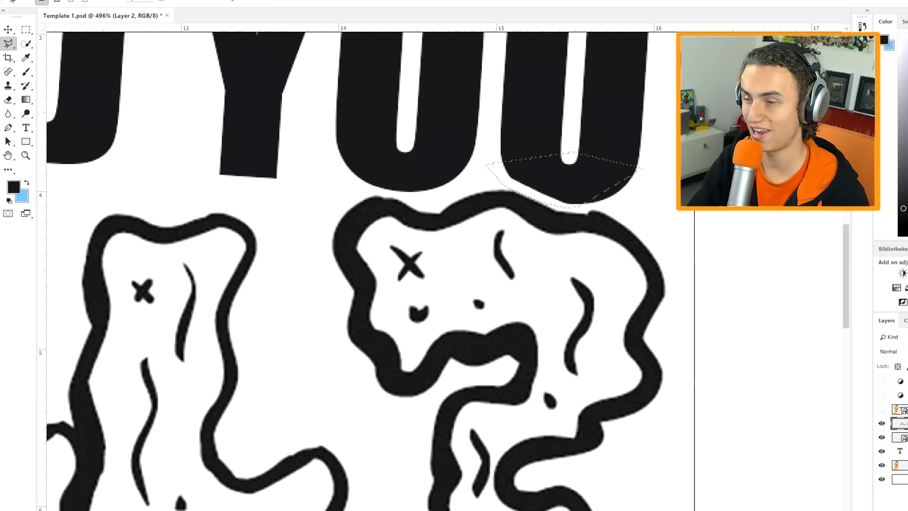
key(Delete)
key(ctrl+d)
scroll(474, 367, down, 4)
scroll(473, 365, down, 5)
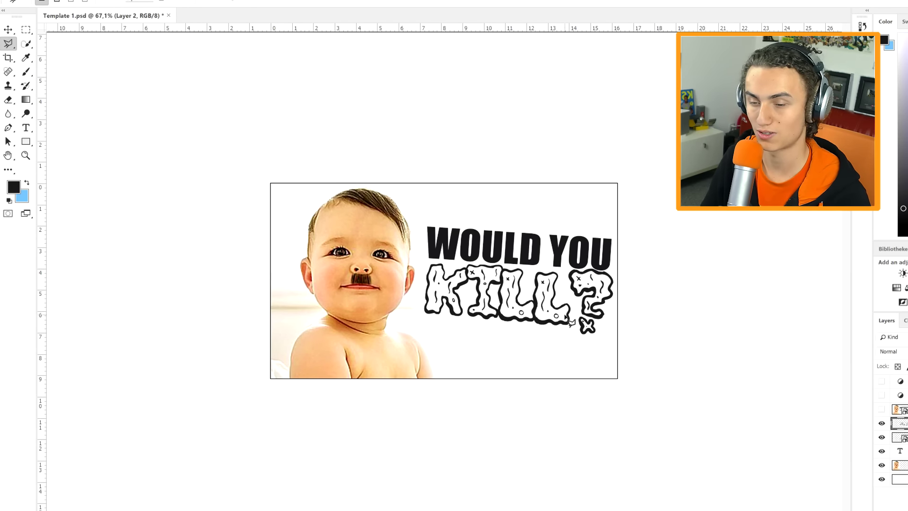
scroll(571, 326, down, 1)
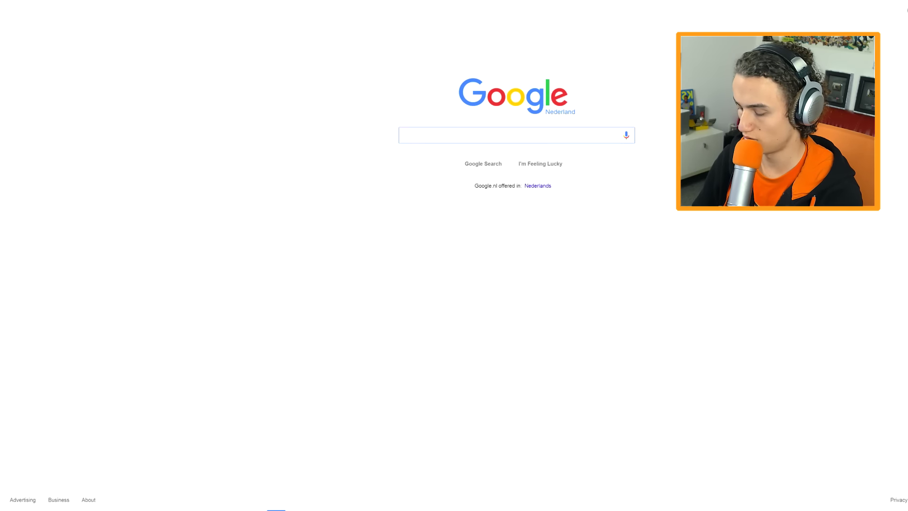
- Search Google for "model with strong eyebrows" and copy the name Cara Delevingne from the first result's title
text(model with strong eyebrows)
key(Return)
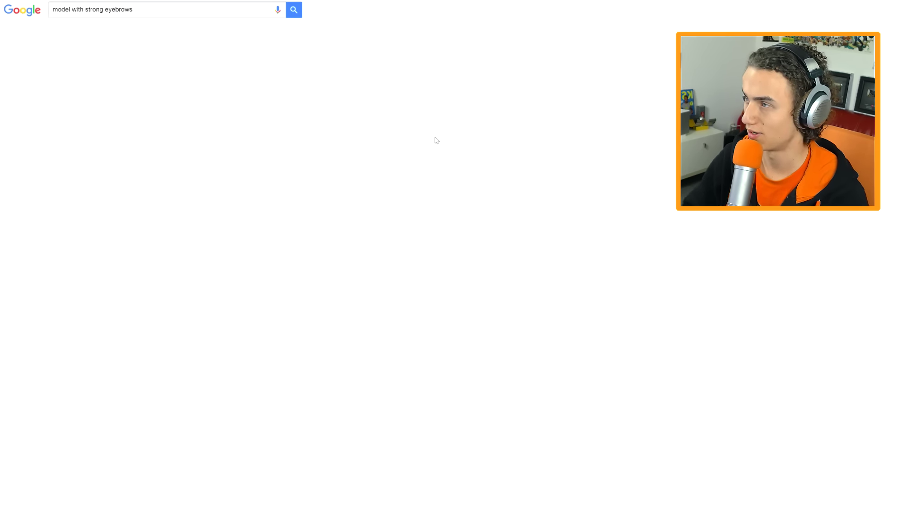
drag(44, 189, 107, 184)
key(ctrl+c)
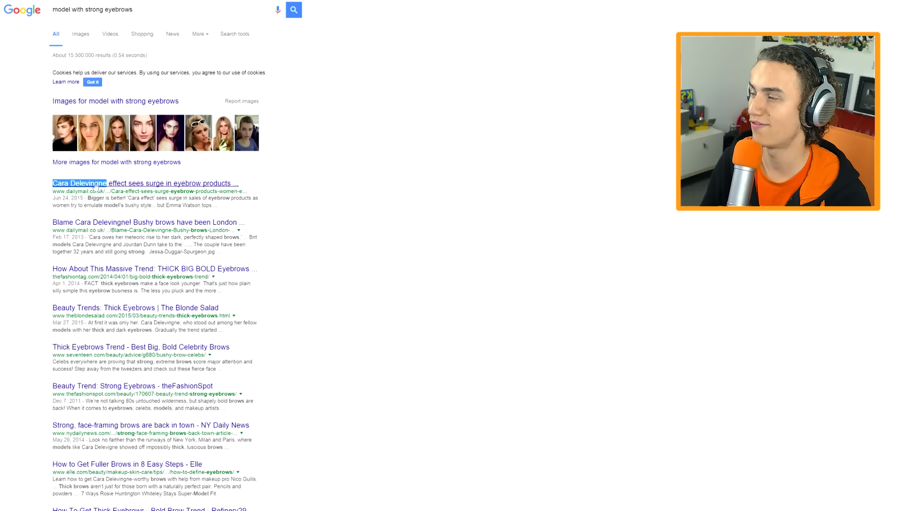
- Search Google for Cara Delevingne and show the image results
triple_click(156, 14)
key(ctrl+v)
click(294, 9)
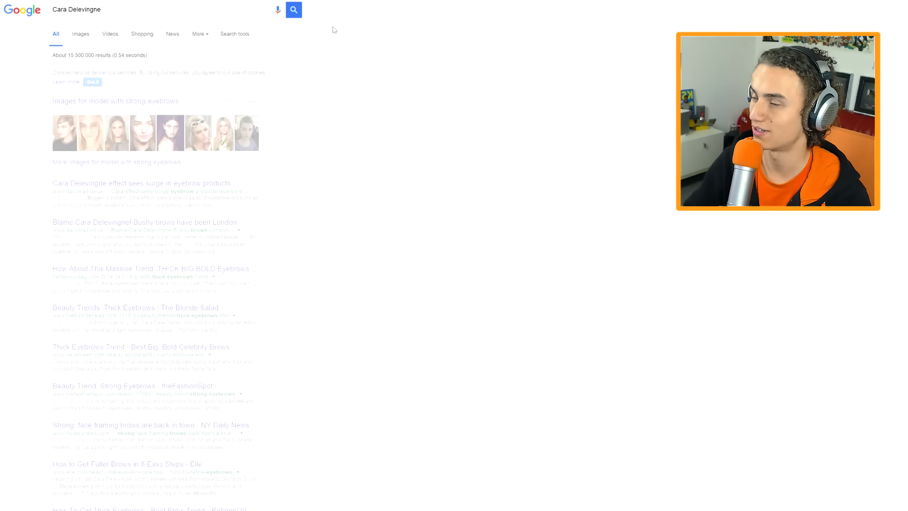
click(80, 34)
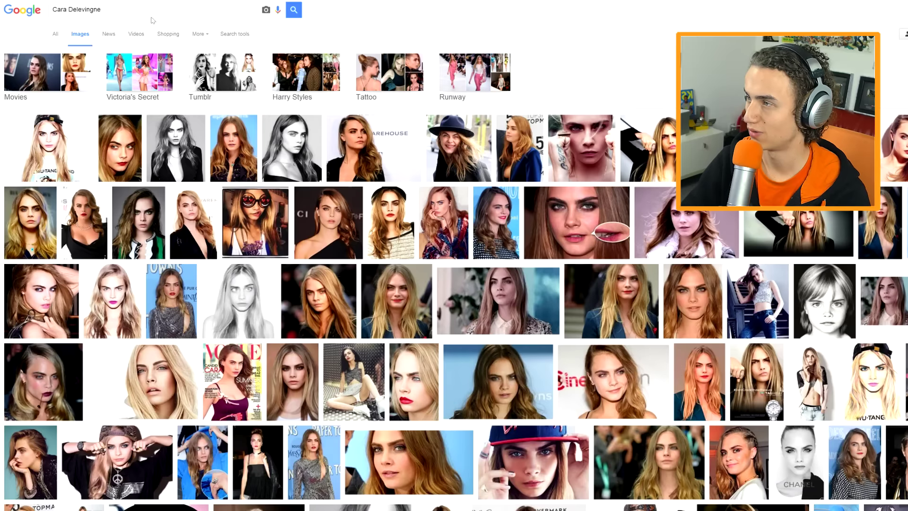
- Search the images for "Cara Delevingne derp" and preview the black beanie, green beanie and green-dress portraits
text(derp)
key(Return)
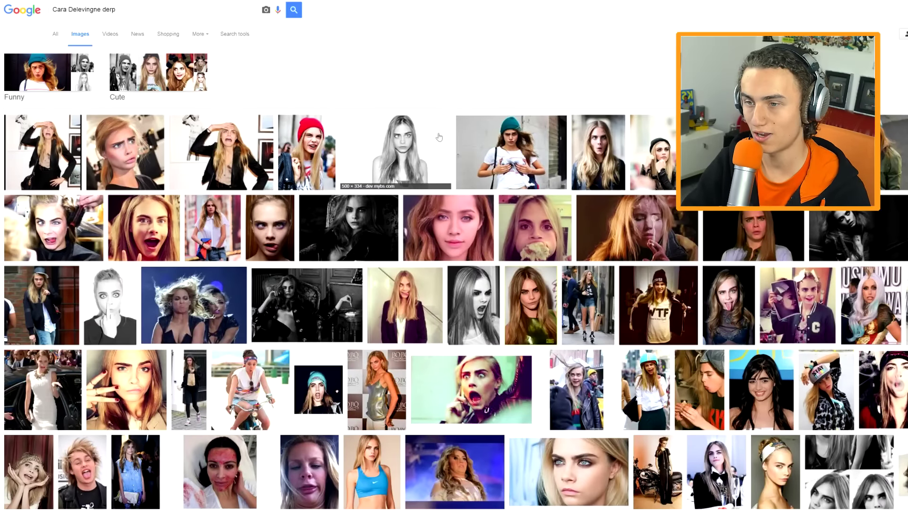
click(663, 150)
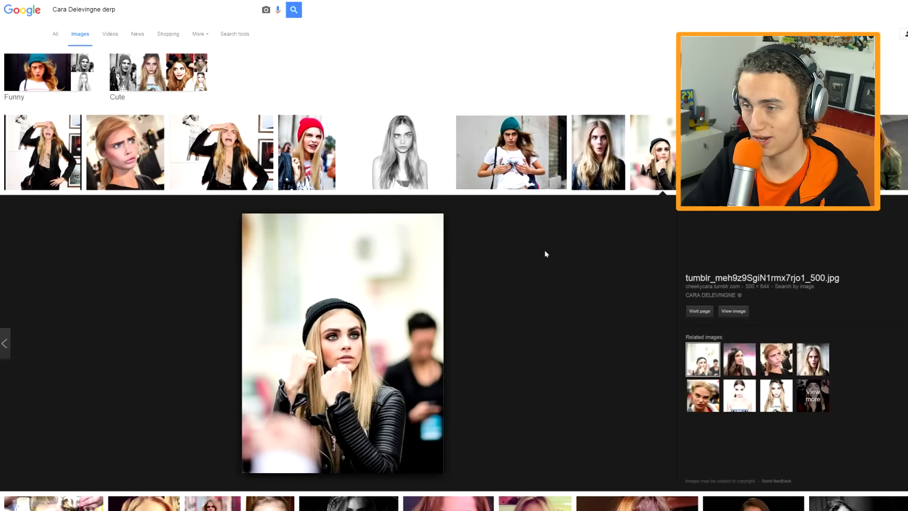
click(547, 160)
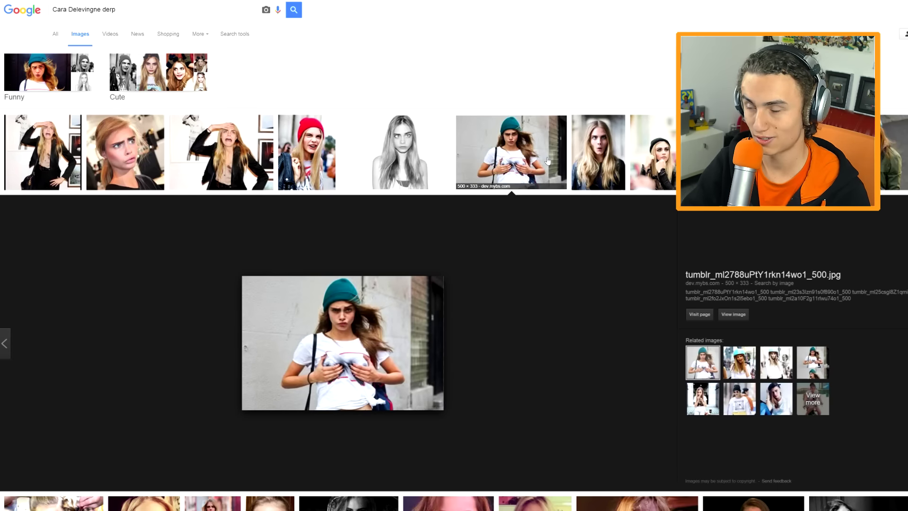
scroll(574, 258, down, 6)
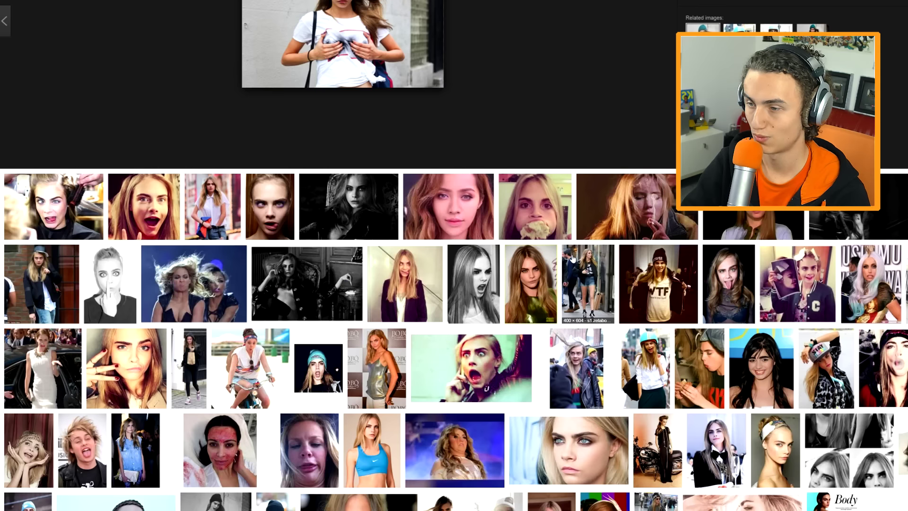
click(525, 289)
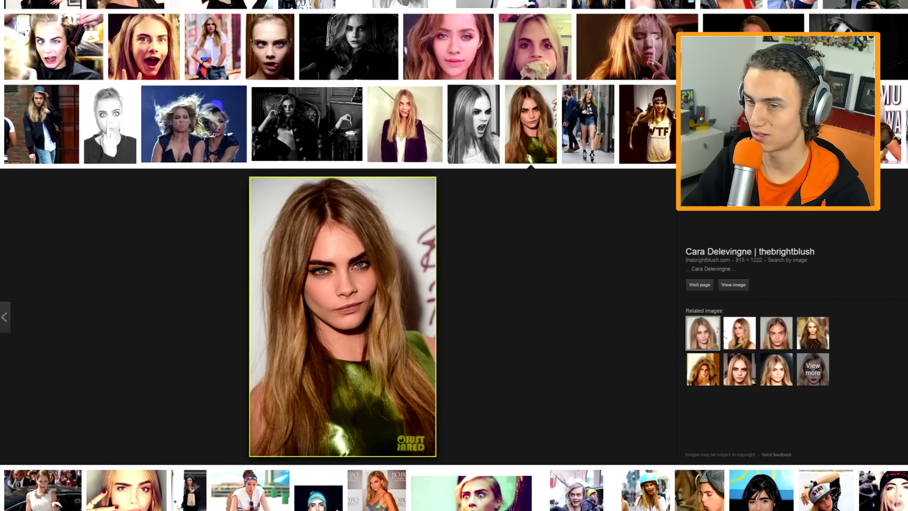
- Preview one more photo and search the images for "Cara Delevingne close up"
click(740, 125)
text(close up)
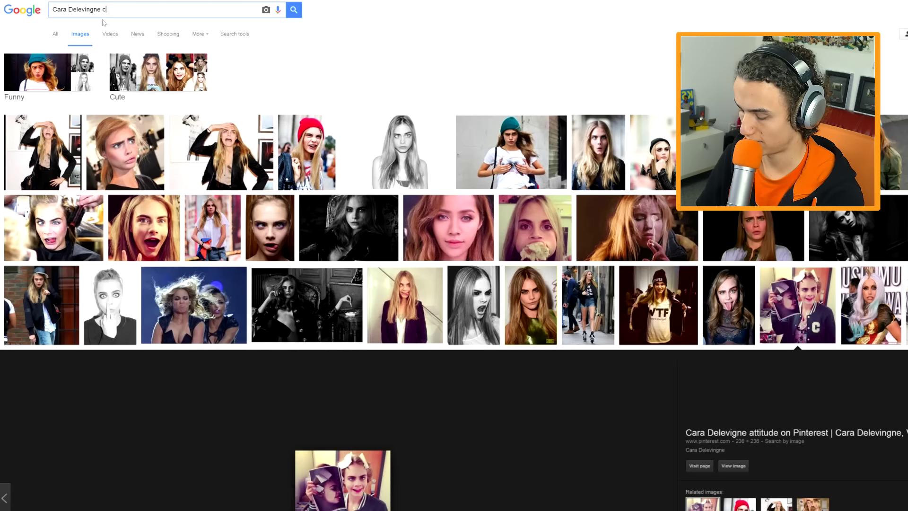
key(Return)
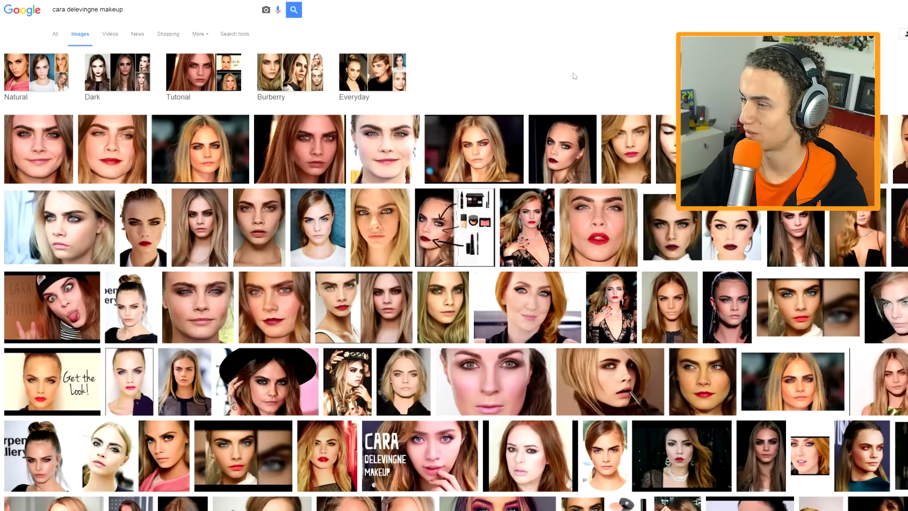
- Browse the "cara delevingne makeup" images, then open the blue-jacket portrait from the plain "cara delevingne" image results
scroll(574, 76, down, 1)
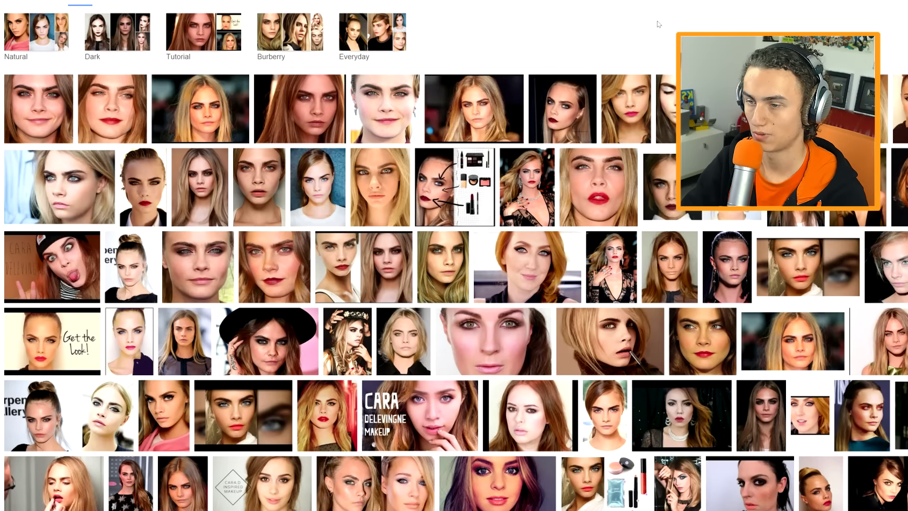
scroll(659, 24, down, 1)
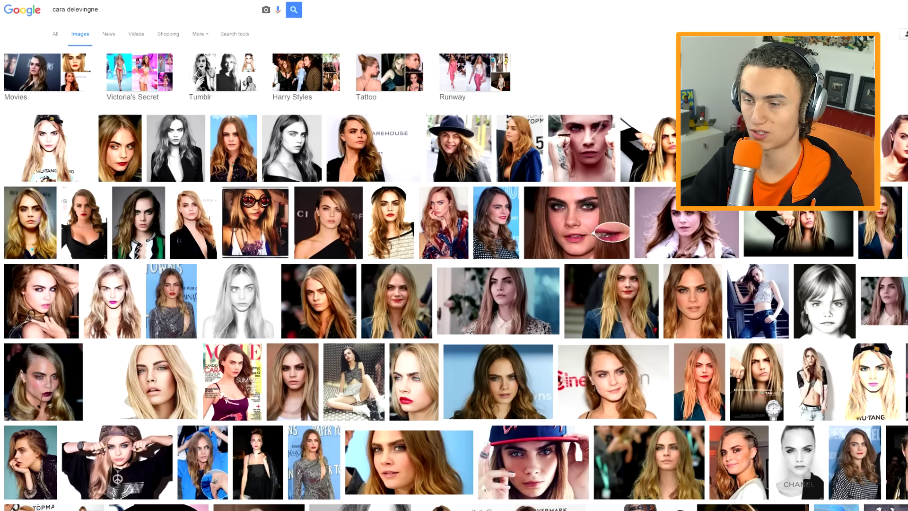
click(624, 276)
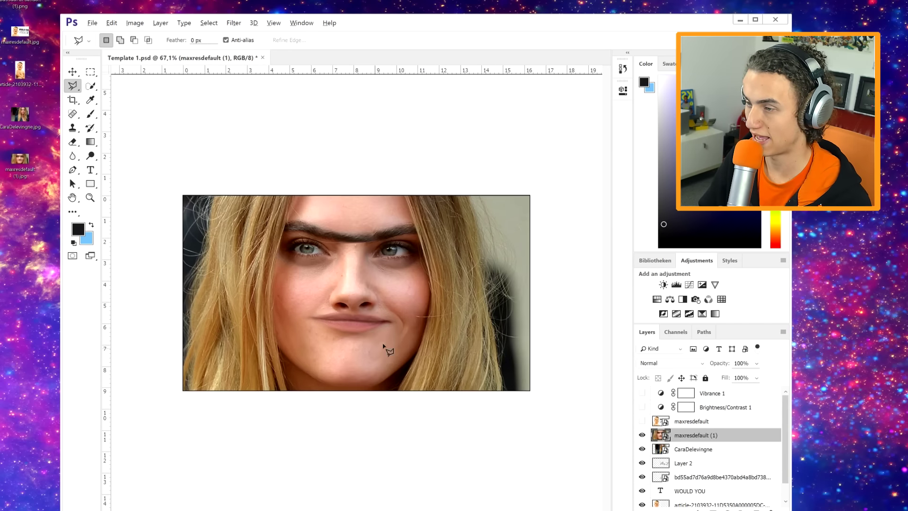
- In Photoshop, delete the thumbnail layers beneath the two portraits and place the CaraDelevingne layer semi-transparent above the unibrow image
drag(557, 27, 566, 0)
scroll(547, 250, up, 6)
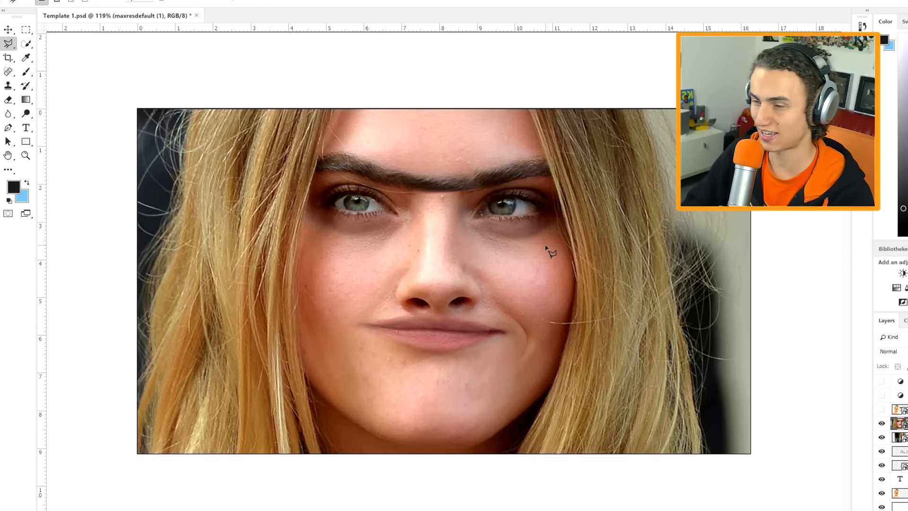
click(881, 424)
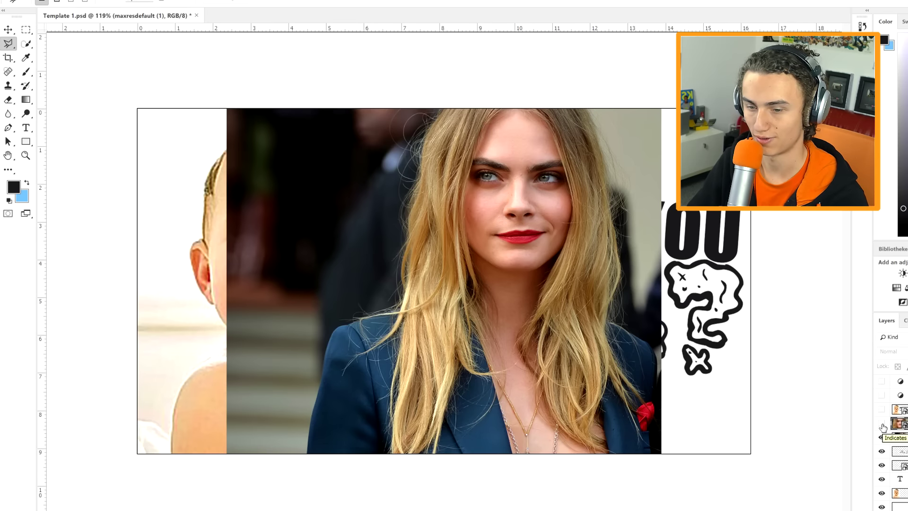
click(900, 451)
key(Delete)
key(Delete)
key(Delete)
key(Delete)
key(Delete)
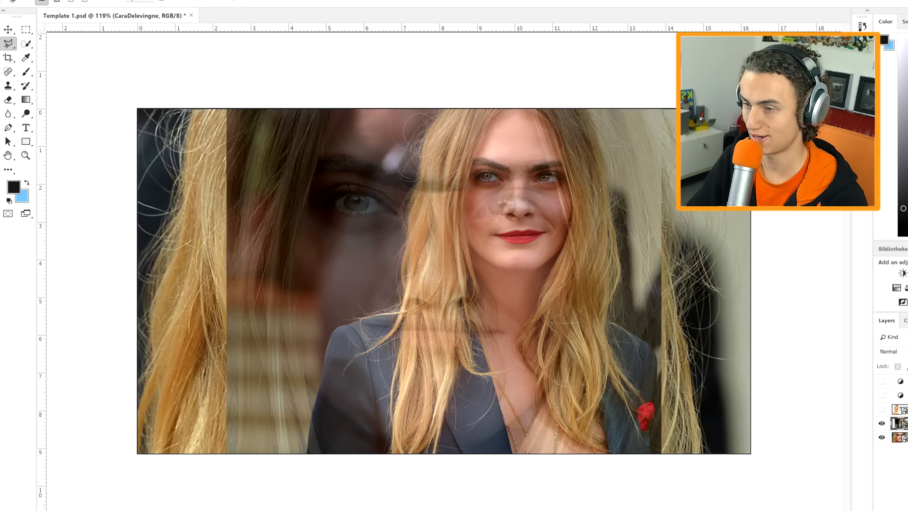
- Enlarge and reposition the CaraDelevingne photo with Free Transform to align its face with the unibrow image, and restore full opacity
key(ctrl+0)
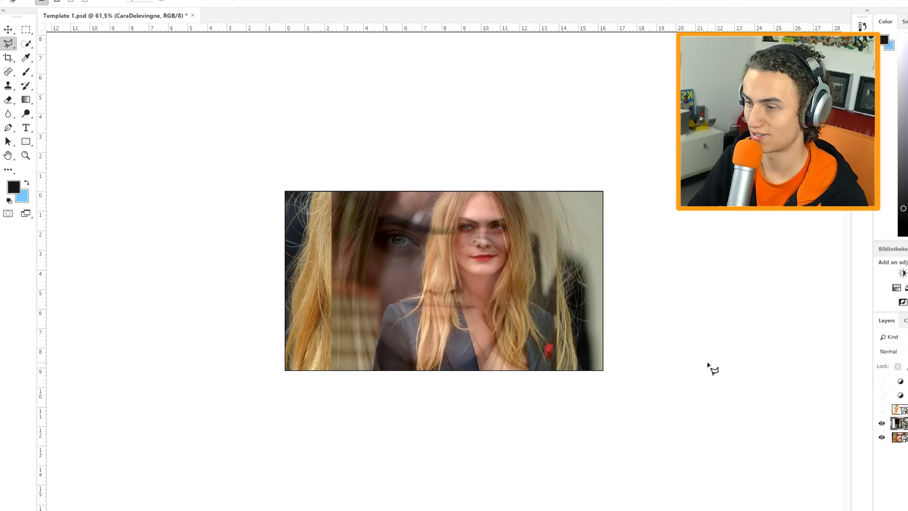
key(ctrl+t)
drag(544, 364, 823, 436)
drag(707, 419, 526, 395)
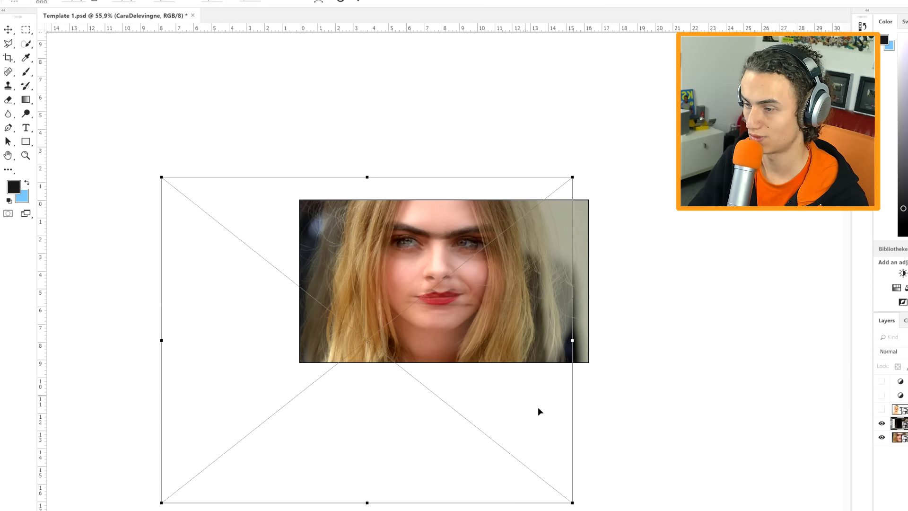
drag(574, 505, 667, 510)
drag(626, 476, 565, 464)
key(ctrl+0)
mouse_move(528, 400)
mouse_down()
mouse_move(547, 407)
mouse_move(526, 399)
mouse_up()
key(Return)
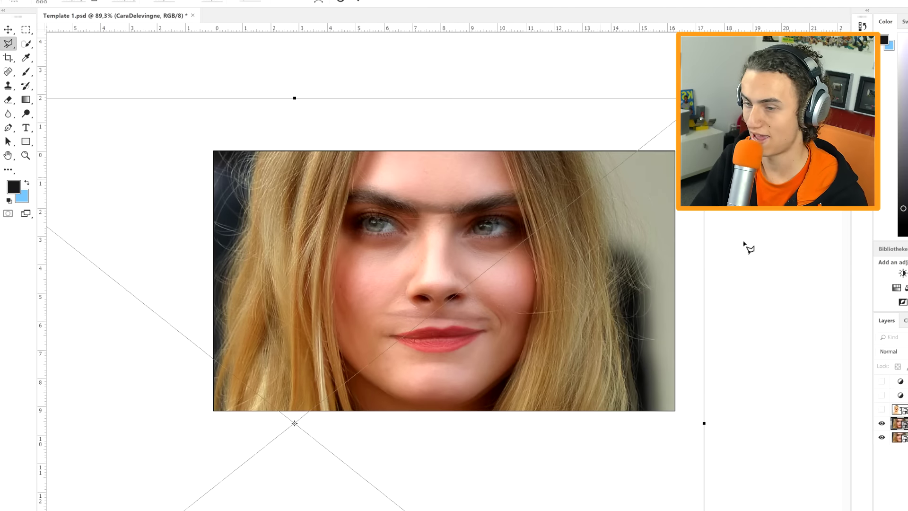
key(0)
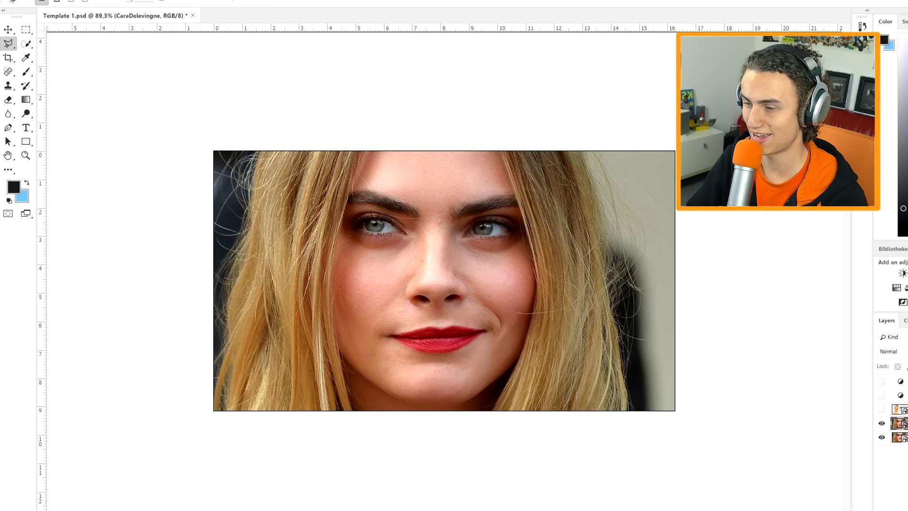
- Compare the original portrait with the unibrow version by repeatedly hiding and showing the CaraDelevingne layer
click(882, 424)
click(882, 426)
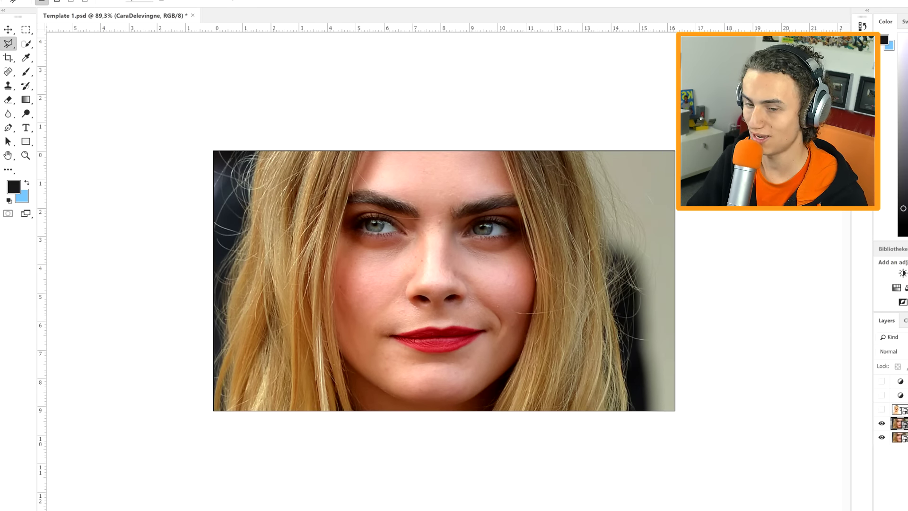
click(882, 424)
click(881, 425)
click(880, 427)
click(880, 426)
click(880, 426)
click(879, 427)
click(879, 426)
scroll(510, 380, down, 7)
scroll(700, 398, up, 4)
click(881, 425)
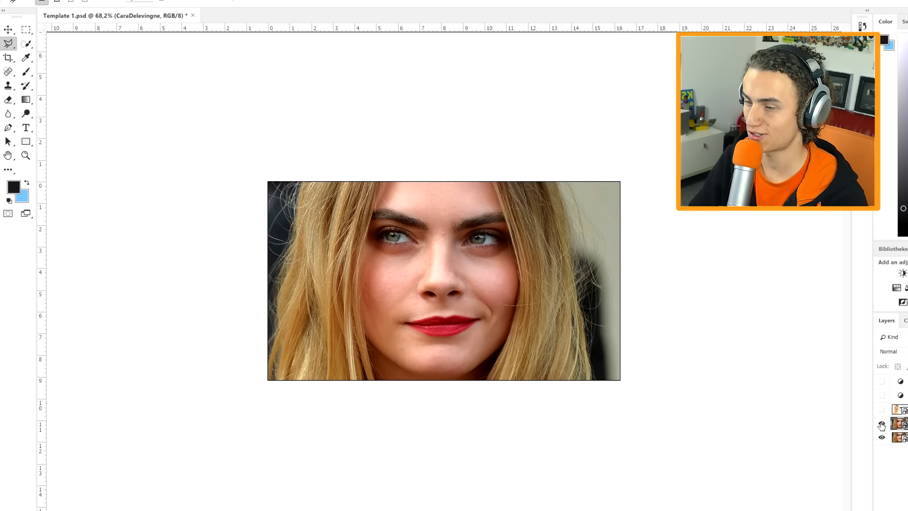